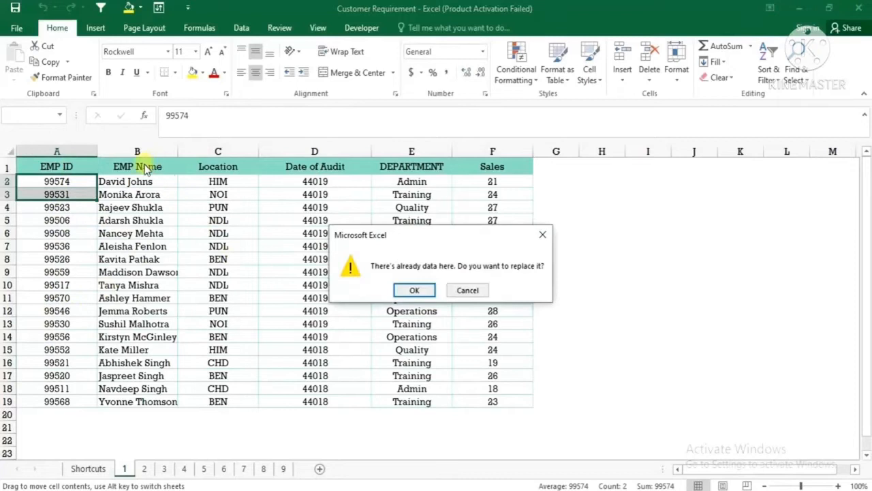
- Dismiss the data replacement prompt and look over the EMP Name, Location and Date of Audit columns
key("Escape")
double_click(149, 165)
left_click(237, 169)
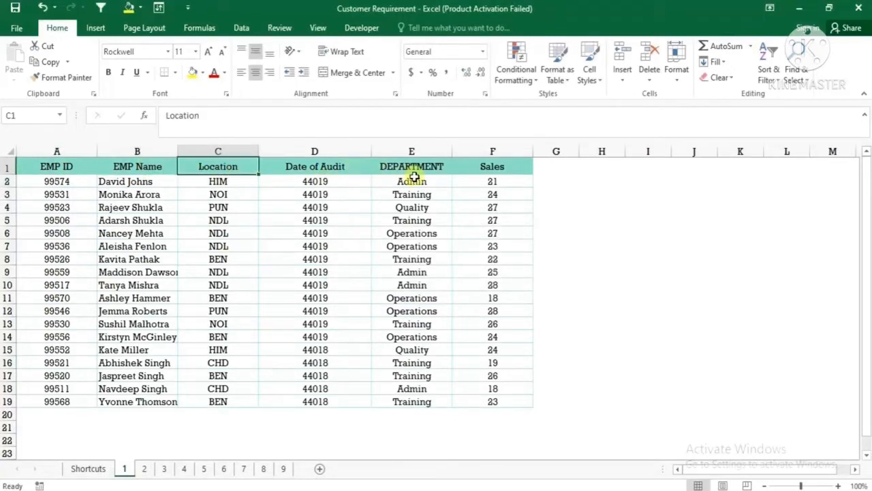
left_click_drag(336, 195, 328, 234)
left_click_drag(325, 239, 323, 265)
key("Escape")
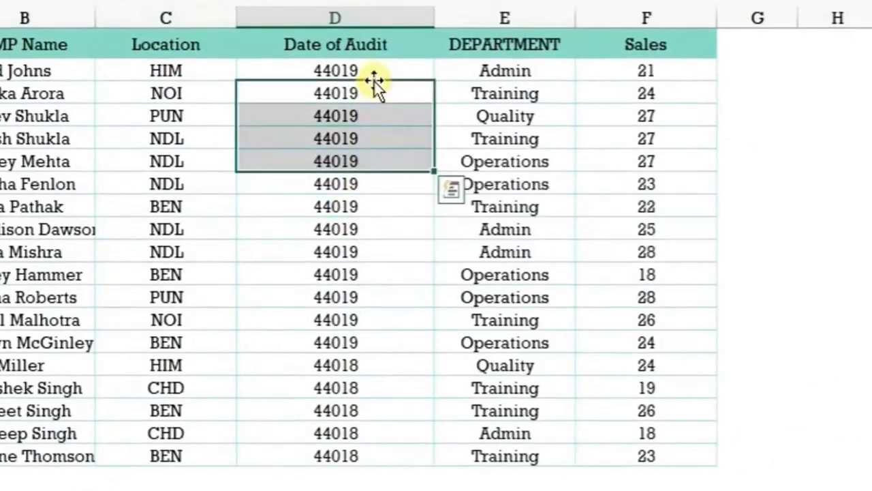
double_click(377, 78)
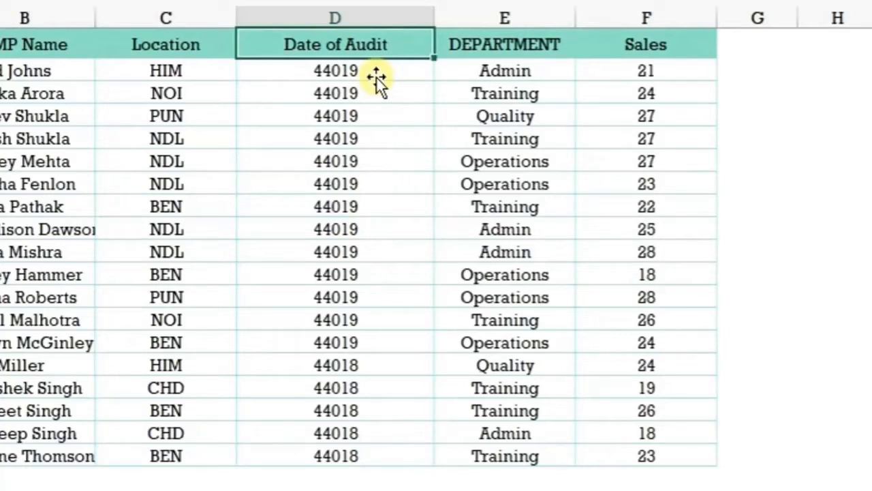
- Format the Date of Audit values in D2:D19 with the Date number category, and undo that formatting
left_click(377, 76)
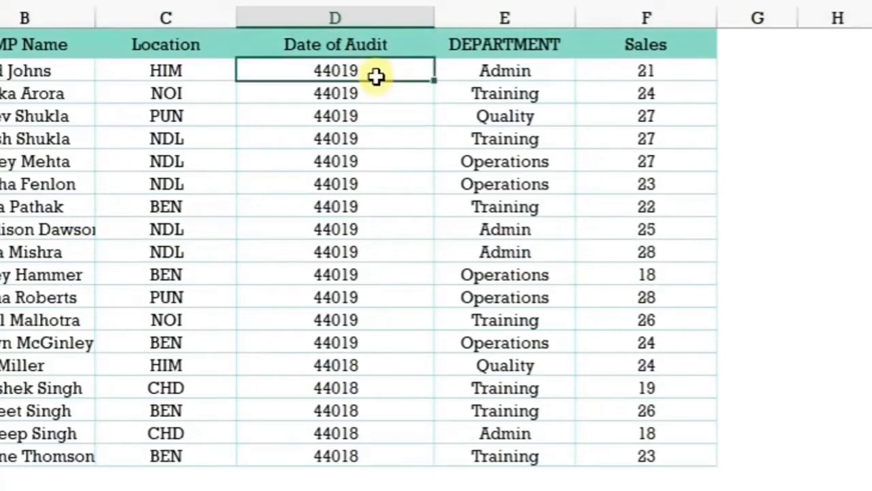
key("ctrl+shift+Down")
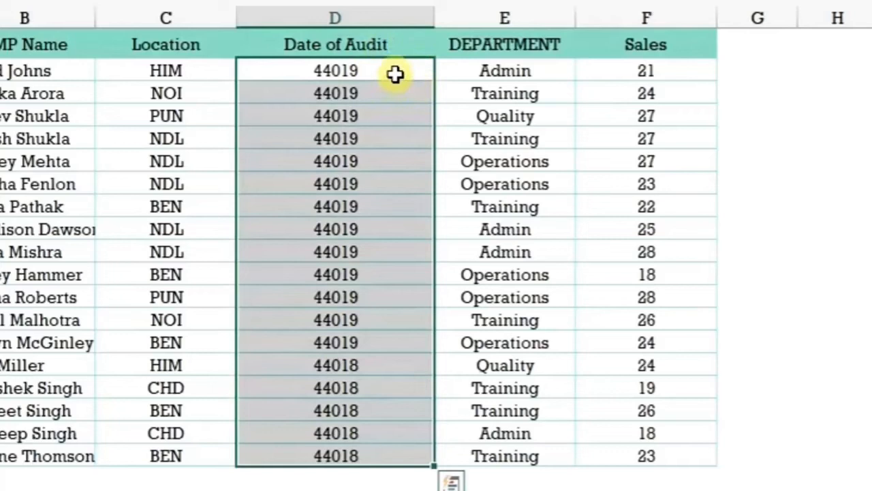
right_click(396, 73)
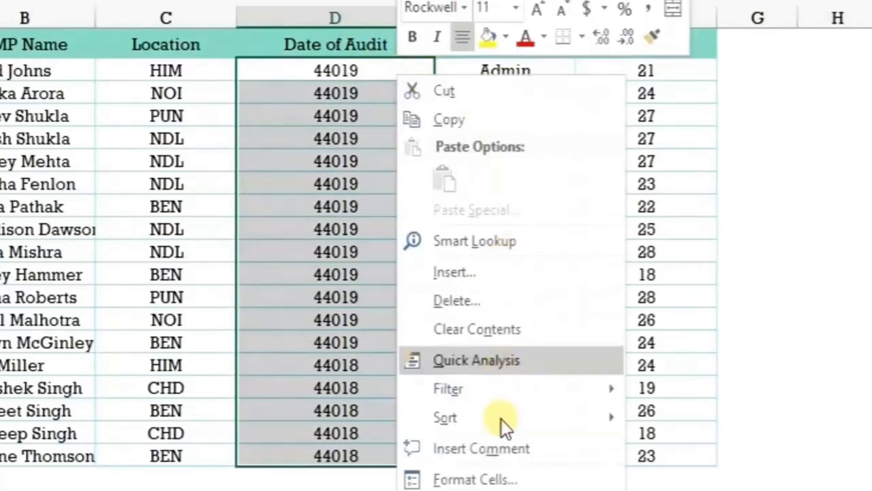
left_click(506, 480)
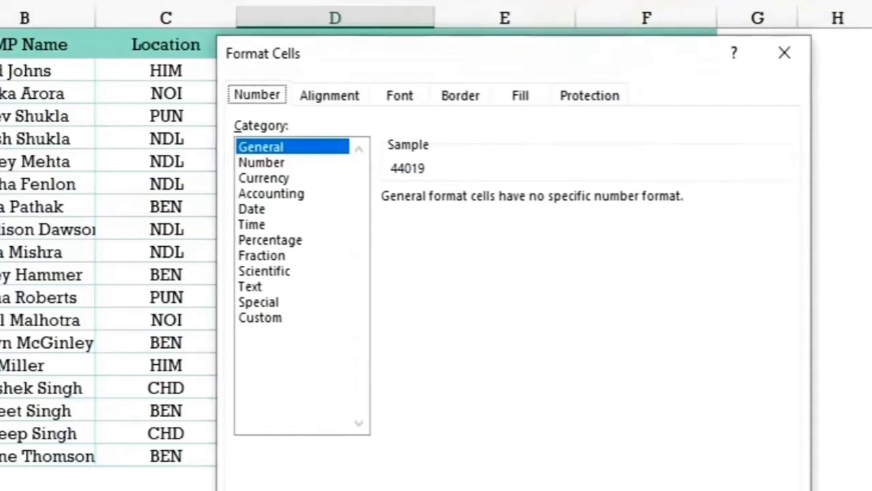
left_click_drag(507, 39, 727, 1)
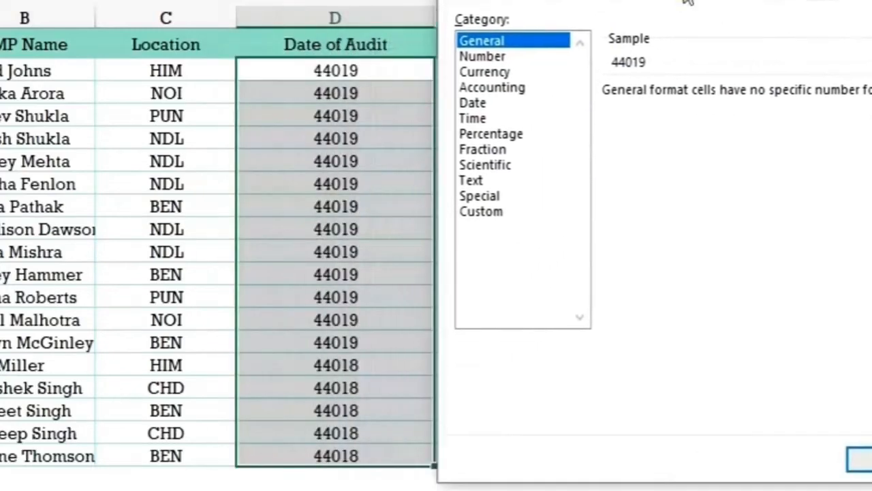
left_click(503, 57)
left_click(492, 75)
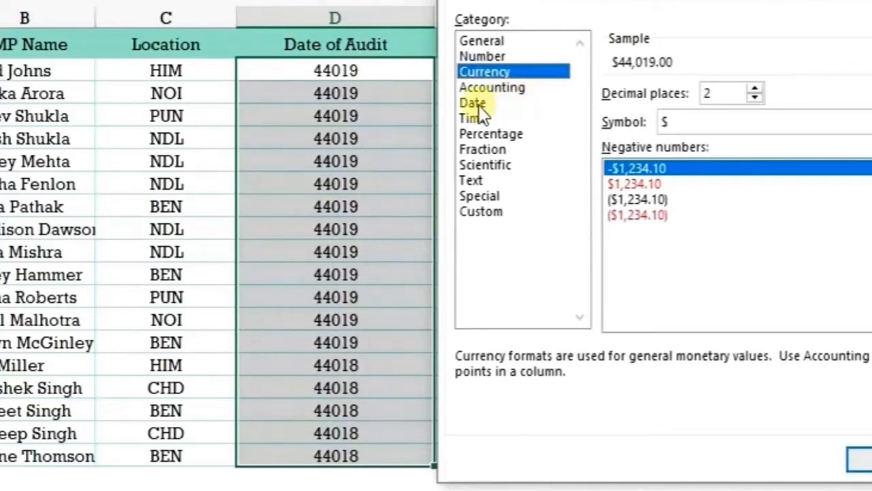
left_click(480, 107)
key("Return")
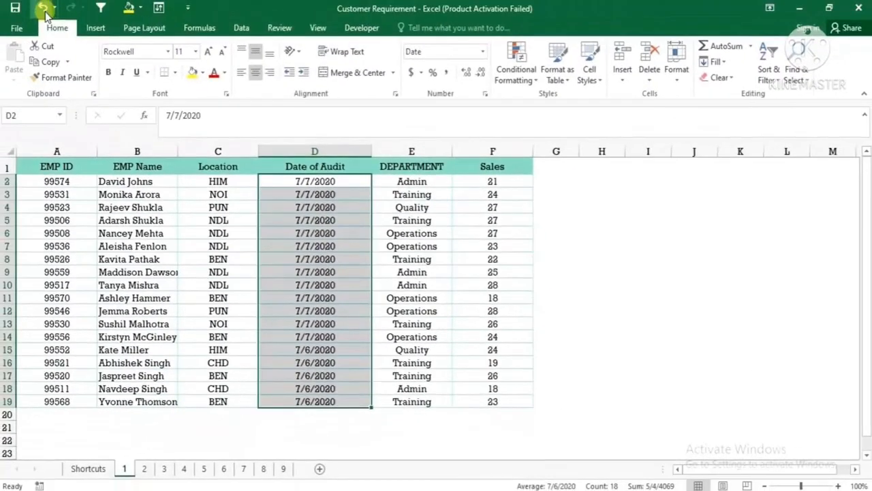
left_click(41, 8)
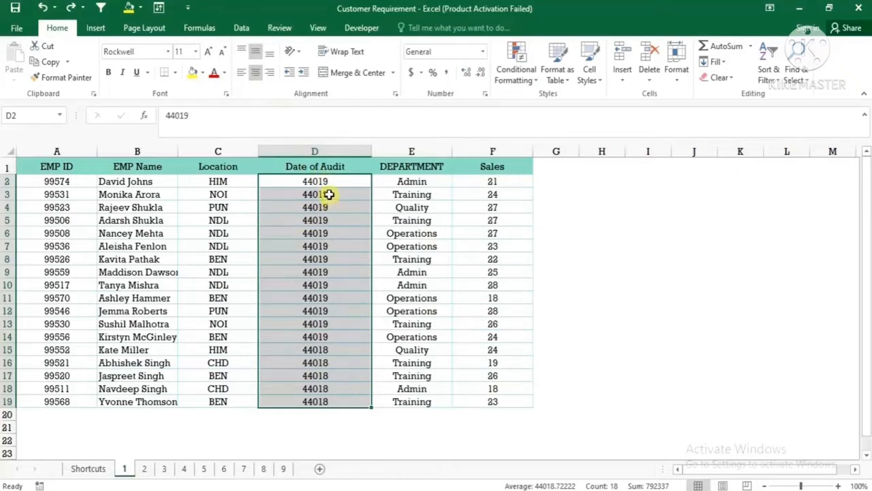
- Apply the day-month-year date format, as in 7-Jul-20, to D2:D19 and check the dates down the column
key("ctrl+shift+3")
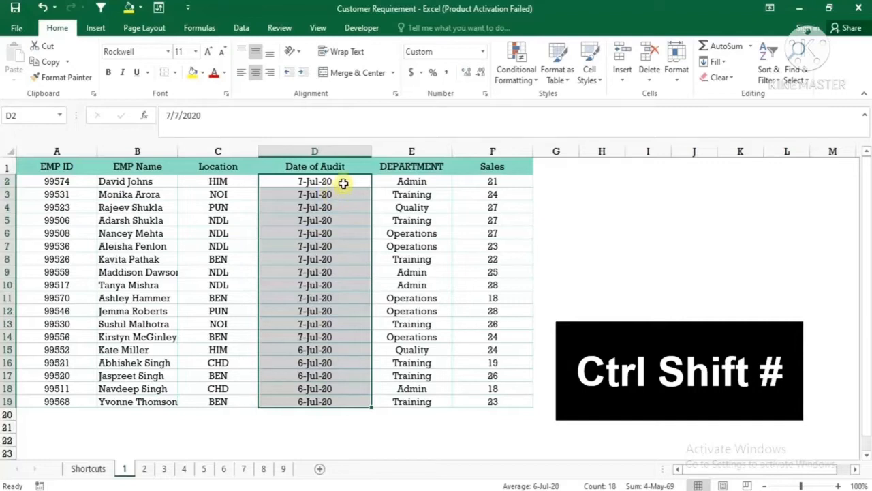
left_click(344, 183)
key("Down")
key("Down")
key("Down")
key("Down")
key("Down")
key("Down")
key("Down")
key("Down")
key("Down")
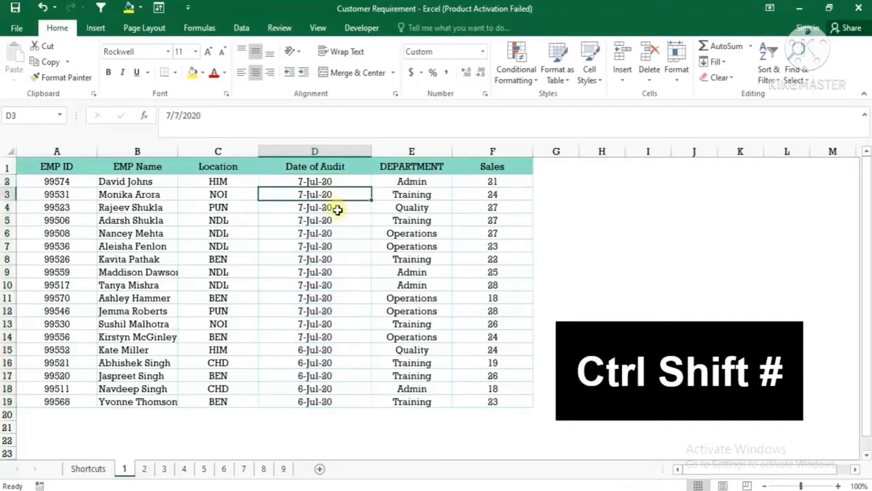
- Go to the Shortcuts sheet and select the CLT D entry in the list
left_click(88, 468)
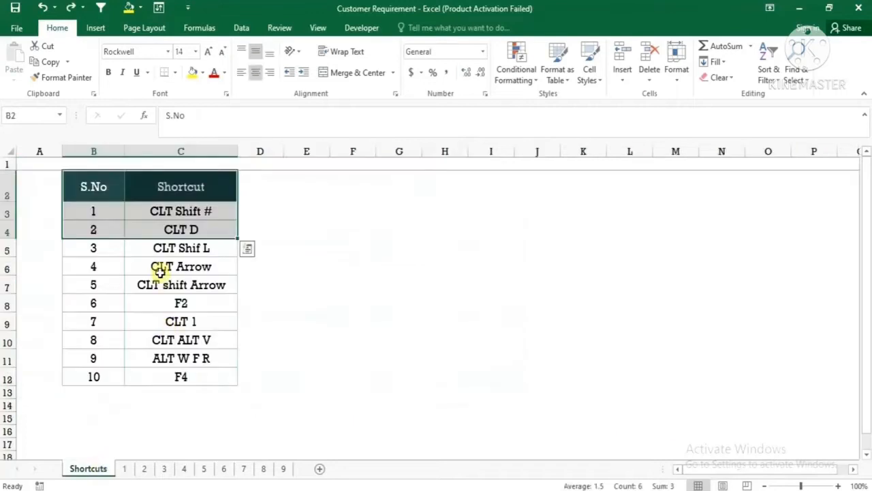
left_click(118, 235)
left_click(171, 224)
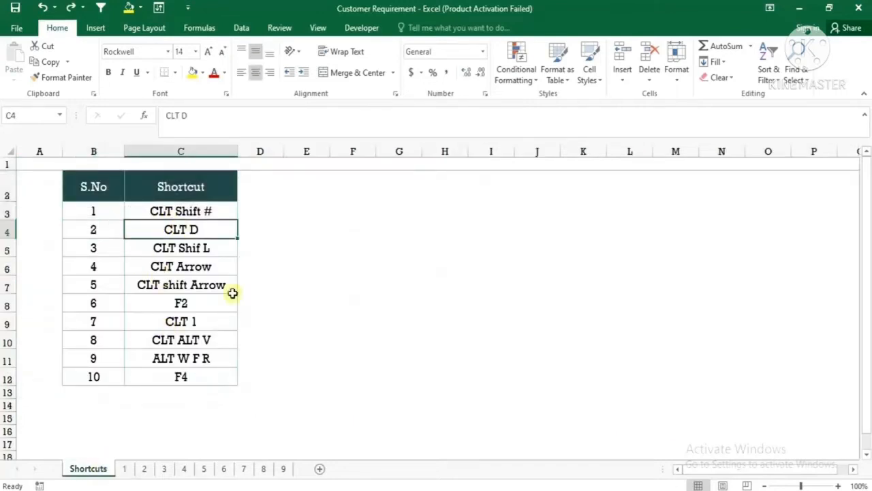
- Open sheet 2 and examine the Units and Sales columns and the Total Unit*Sales formula in F2
left_click(146, 471)
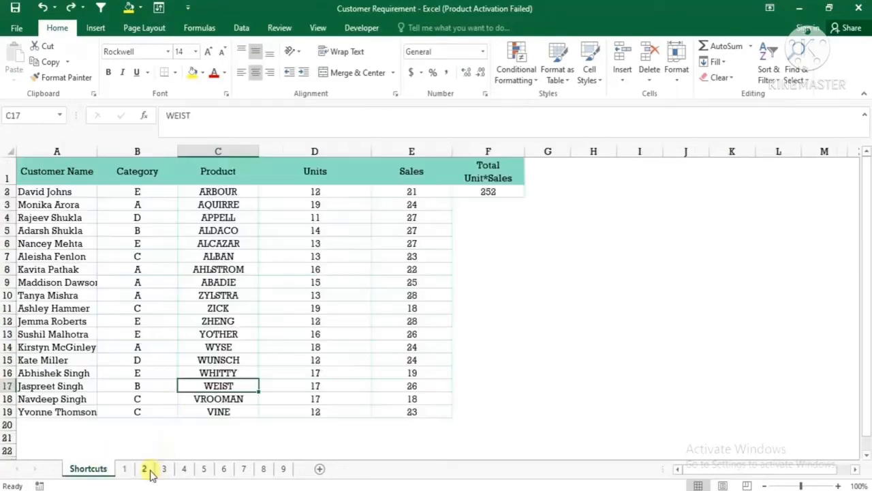
left_click(414, 172)
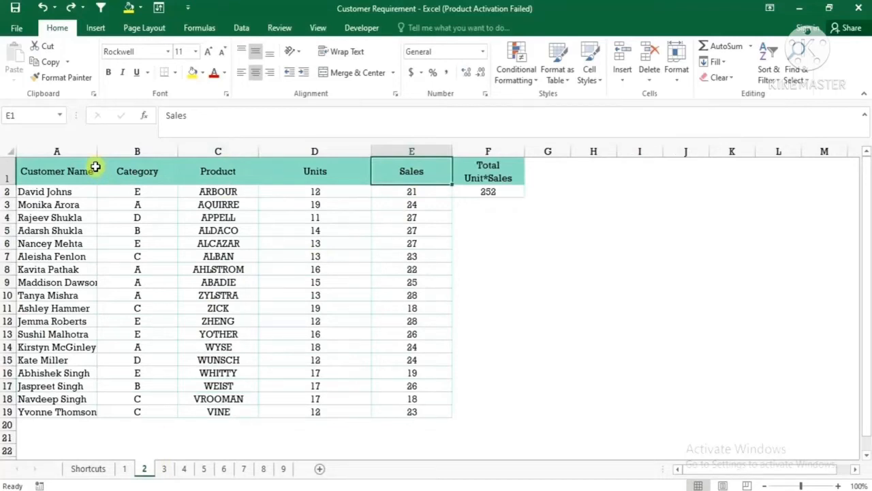
left_click(343, 171)
left_click(422, 167)
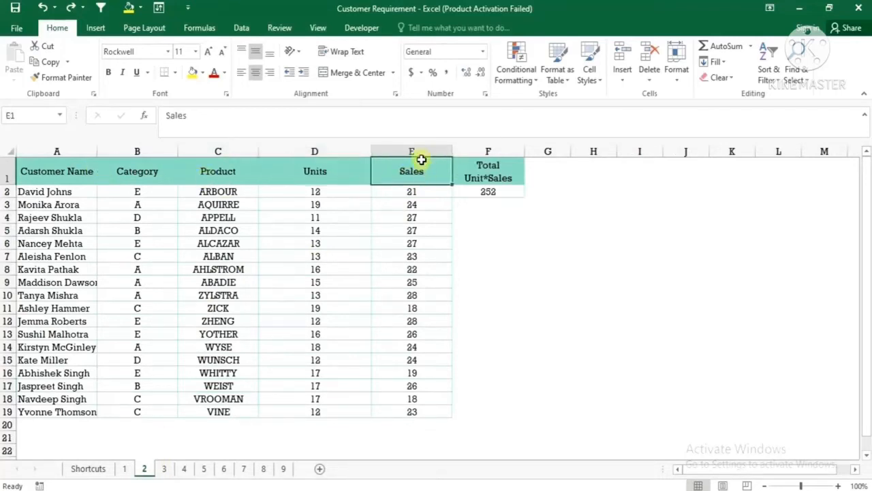
left_click(497, 192)
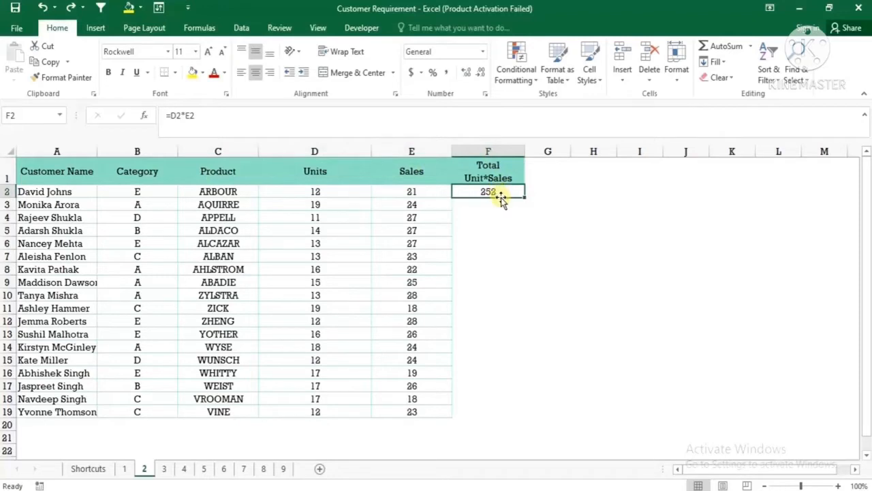
left_click(319, 192)
left_click(413, 191)
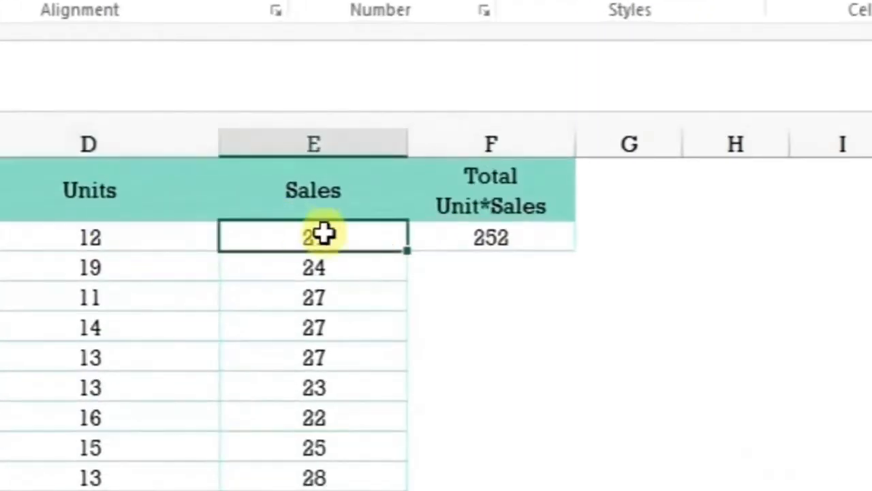
left_click(520, 237)
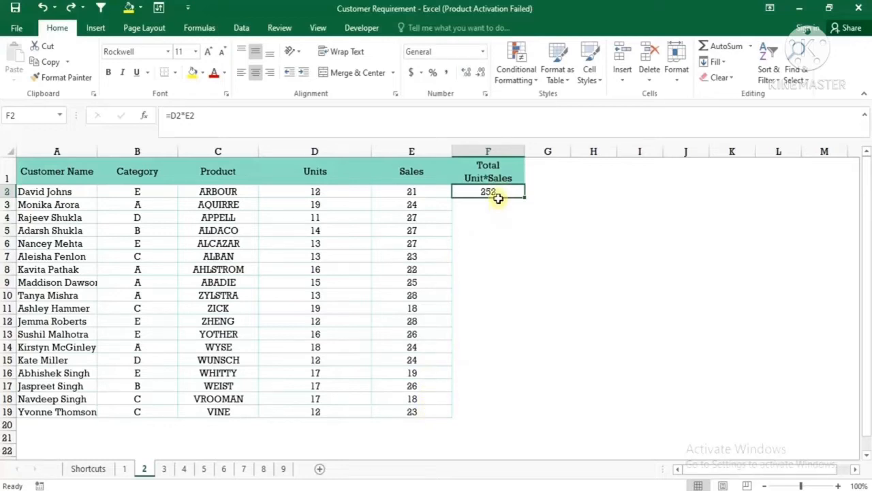
key("shift+Down")
key("shift+Down")
key("shift+Down")
key("shift+Down")
key("shift+Down")
key("shift+Down")
key("shift+Down")
key("shift+Down")
key("shift+Down")
key("shift+Down")
key("shift+Down")
key("shift+Down")
key("shift+Down")
key("shift+Down")
key("shift+Down")
key("shift+Down")
key("shift+Down")
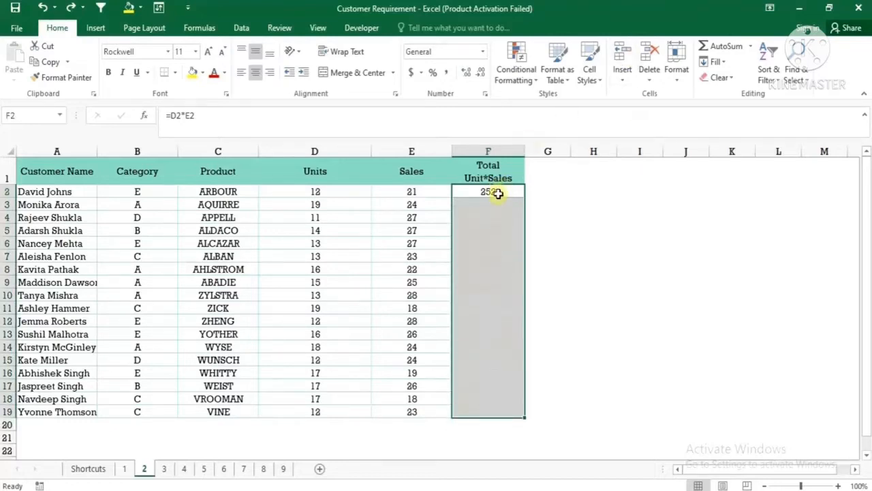
left_click(501, 191)
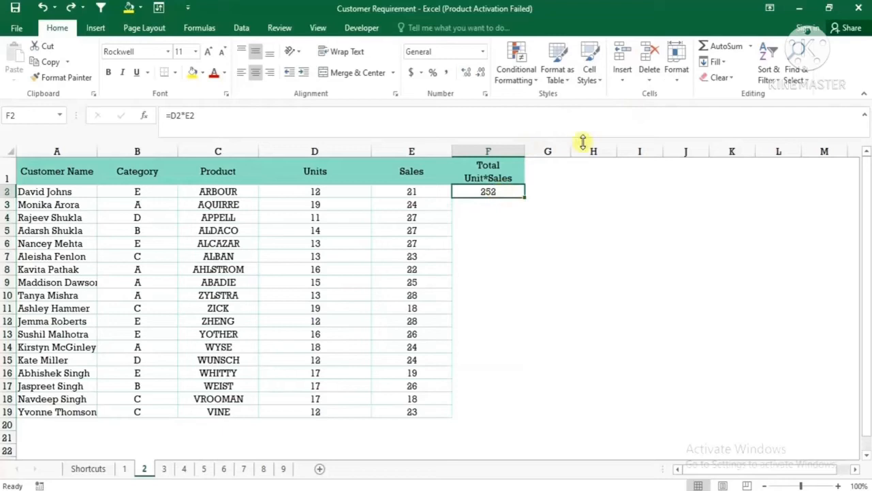
key("shift+Down")
key("shift+Down")
key("shift+Down")
key("shift+Down")
key("shift+Down")
key("shift+Down")
key("shift+Down")
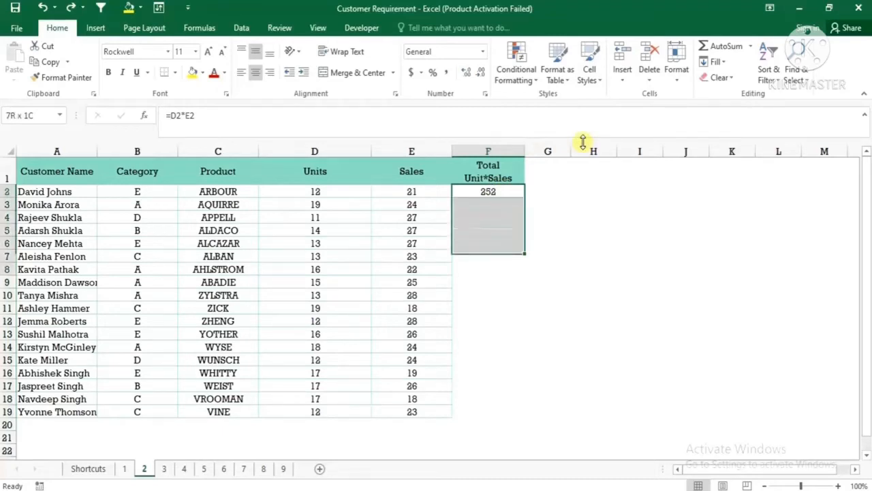
key("shift+Up")
key("shift+Up")
key("shift+Up")
key("shift+Up")
key("shift+Up")
key("shift+Up")
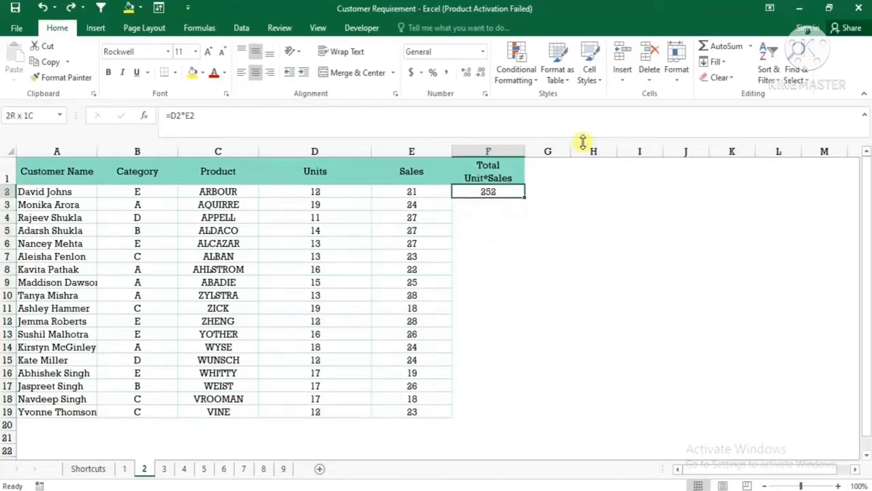
- Fill the Total Unit*Sales formula from F2 down through F19
key("shift+Down")
key("shift+Down")
key("shift+Down")
key("shift+Down")
key("shift+Down")
key("shift+Down")
key("shift+Down")
key("shift+Down")
key("shift+Down")
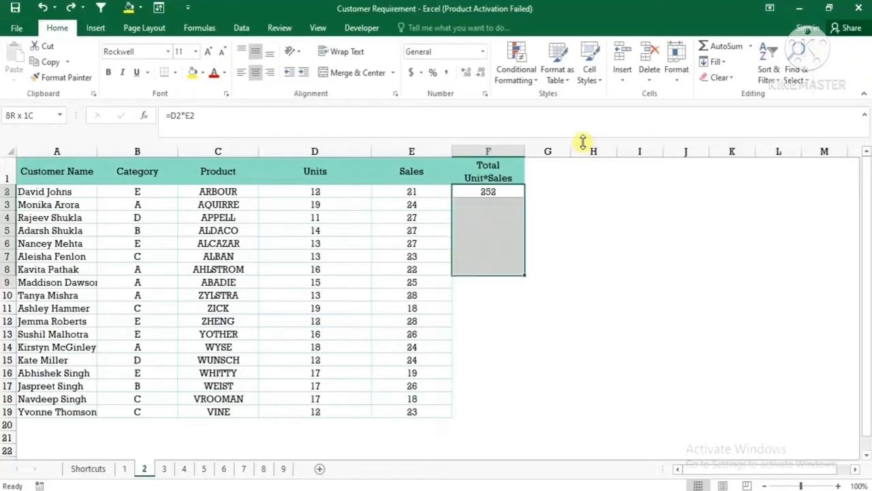
key("shift+Down")
key("shift+Down")
key("shift+Down")
key("shift+Down")
key("shift+Down")
key("shift+Down")
key("shift+Down")
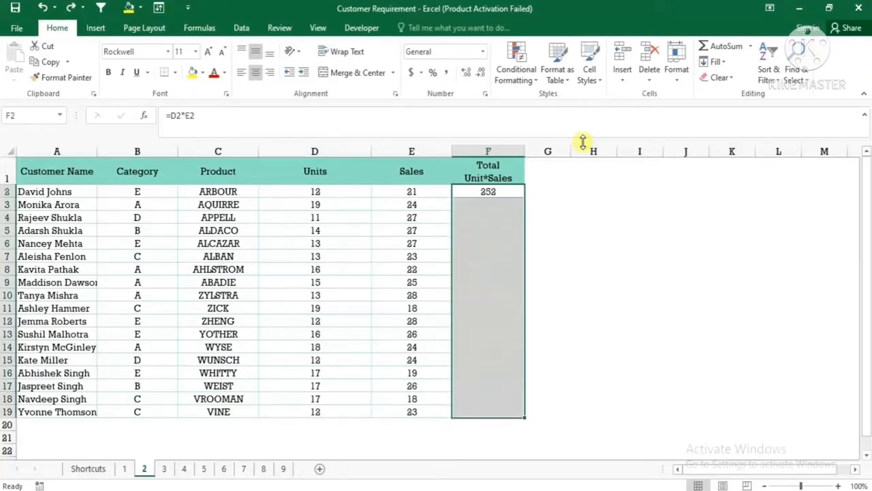
key("ctrl+d")
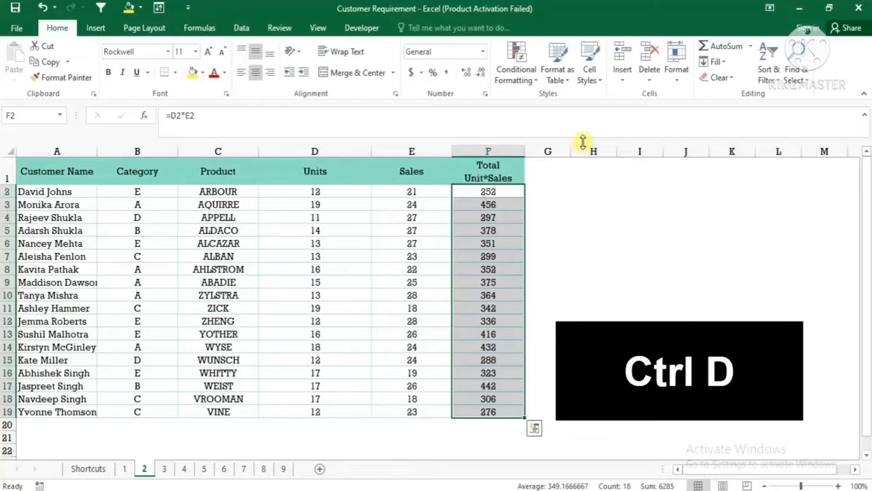
left_click(102, 468)
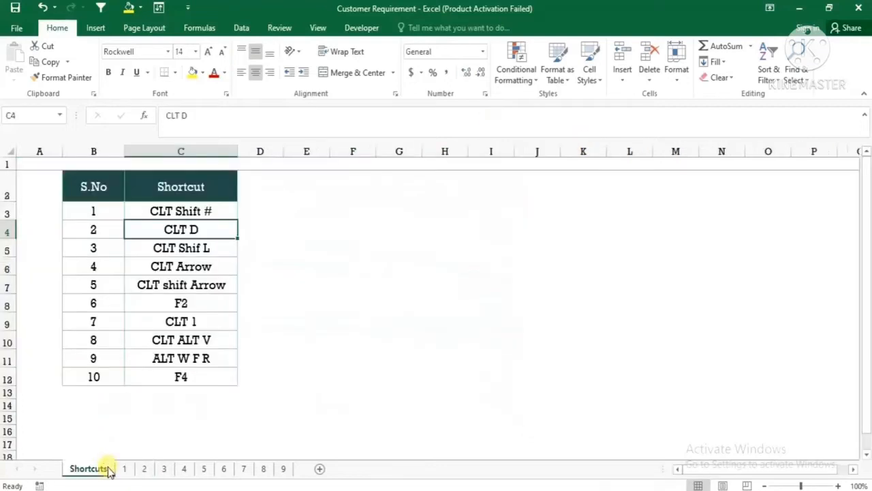
left_click(144, 470)
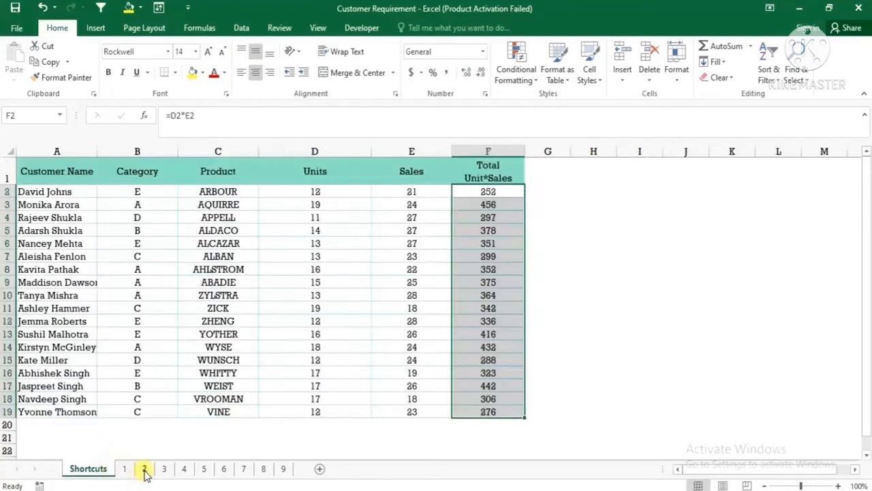
left_click(491, 192)
left_click_drag(491, 192, 658, 193)
left_click(660, 195)
- Fill the formula from F2 rightward through I2, and undo that fill
left_click(507, 196)
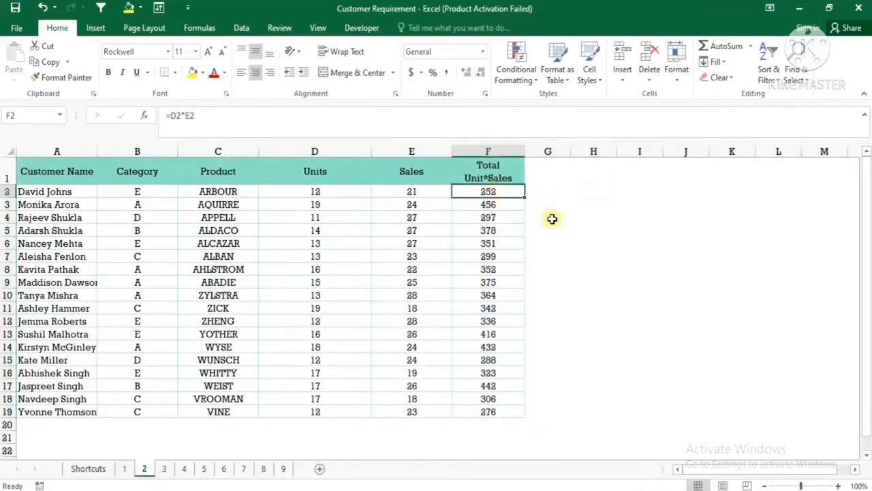
key("shift+Right")
key("shift+Right")
key("shift+Right")
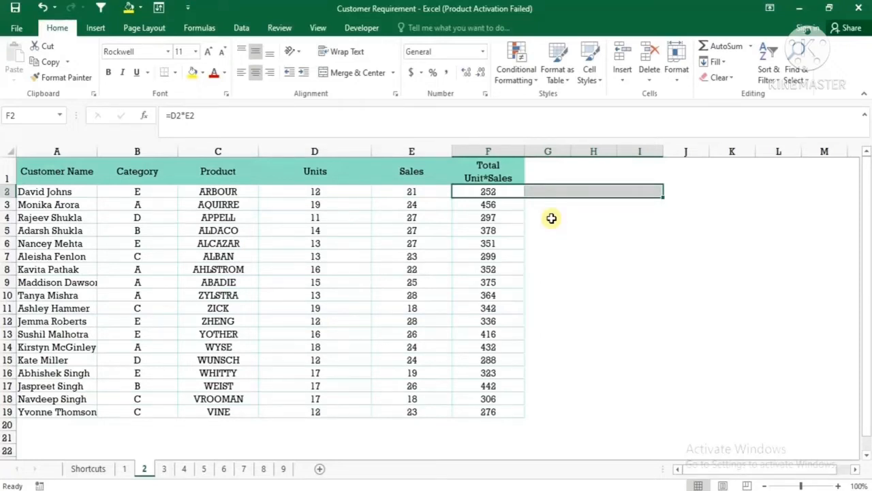
key("ctrl+r")
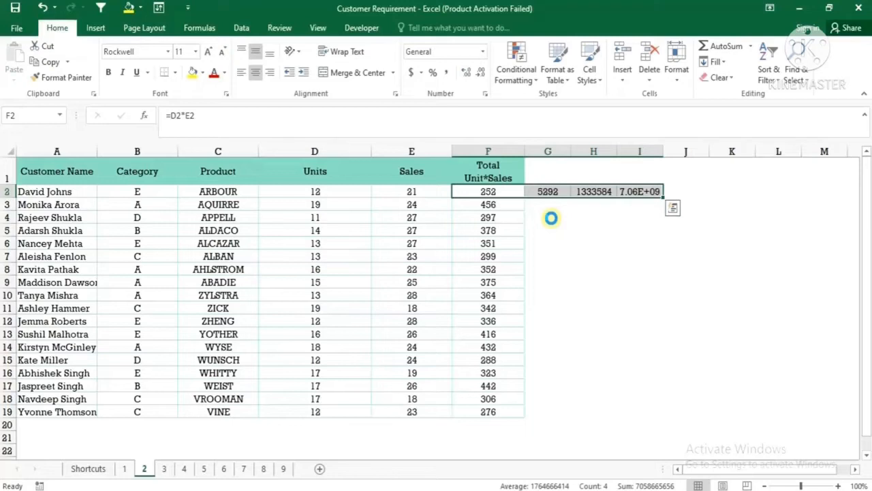
key("ctrl+z")
- Return to the Shortcuts sheet and select the CLT Shif L entry
left_click(88, 469)
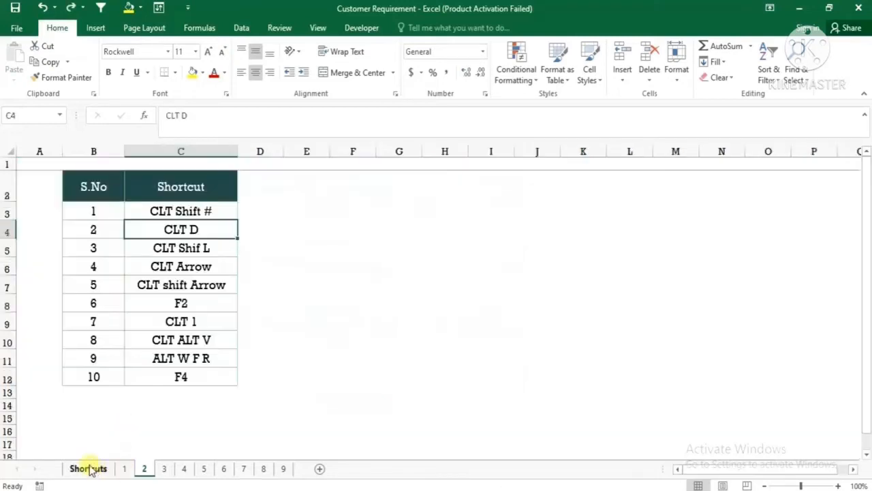
left_click(180, 248)
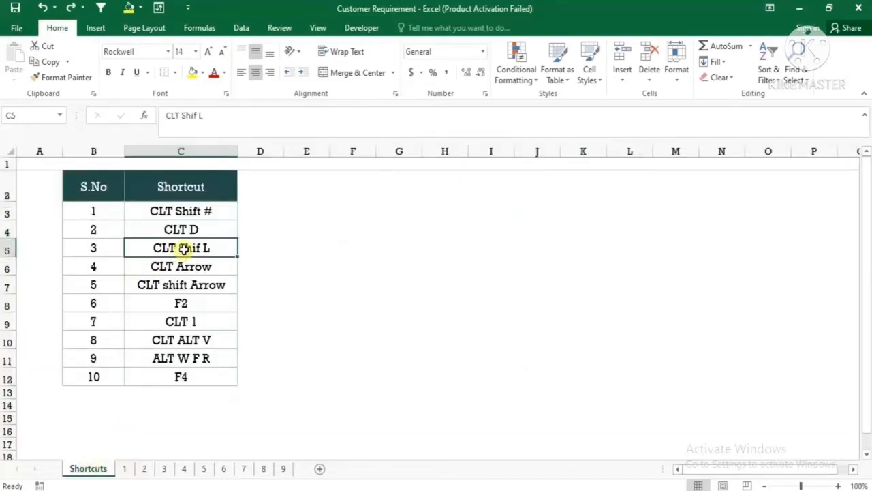
- Open sheet 3 and examine the Location and Department columns of the employee table
left_click(163, 468)
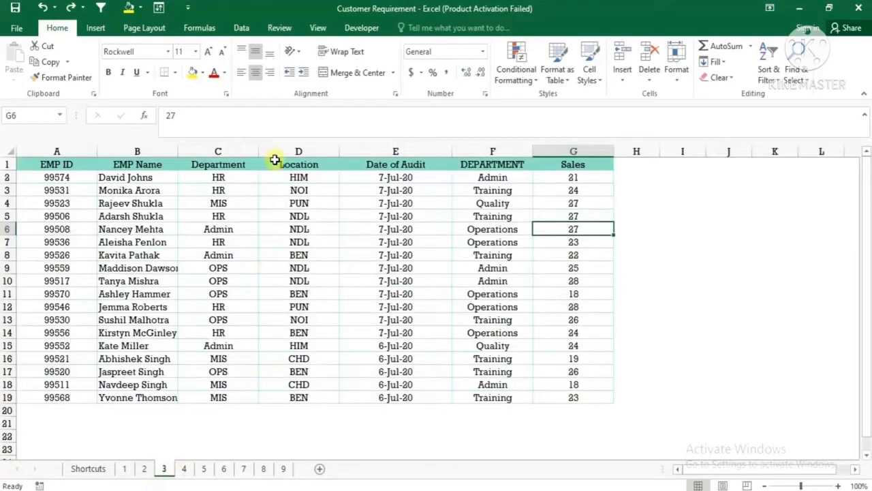
left_click(274, 161)
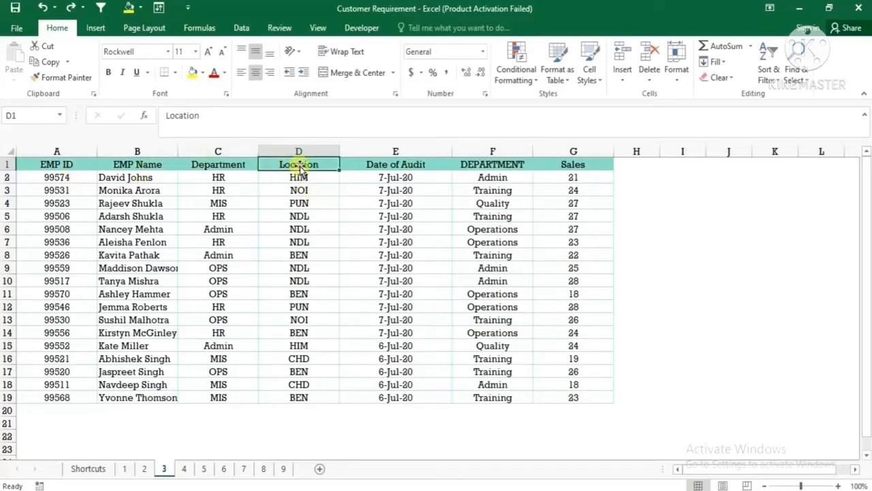
left_click(296, 230)
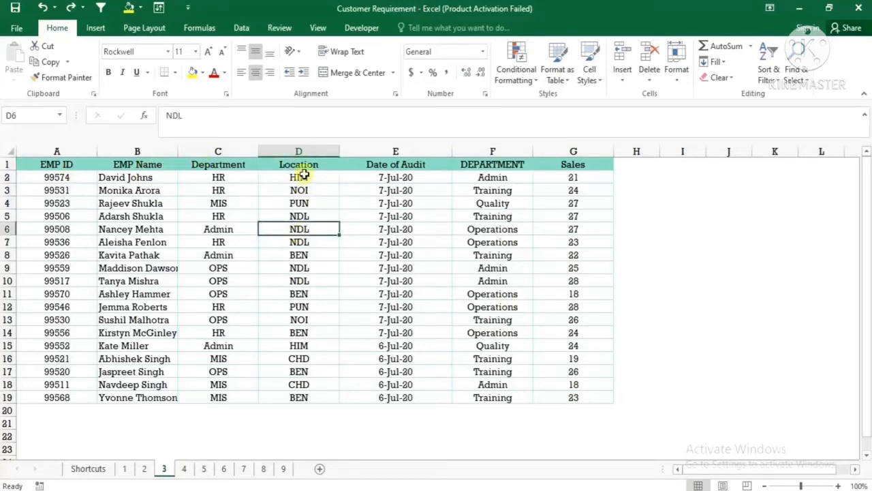
left_click(219, 177)
left_click(222, 201)
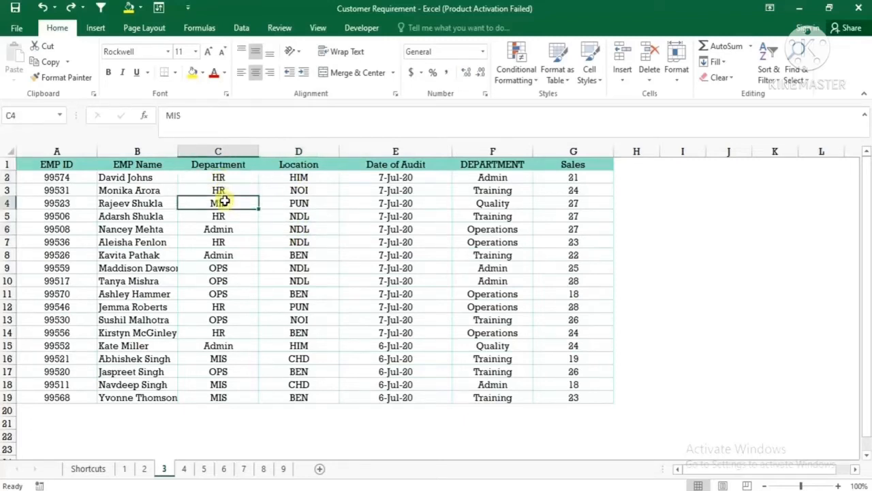
left_click(226, 231)
left_click(218, 270)
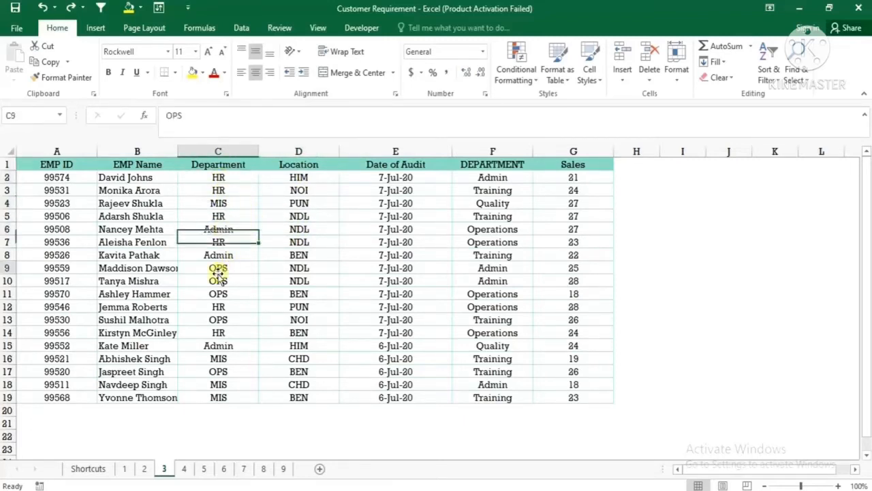
left_click(234, 166)
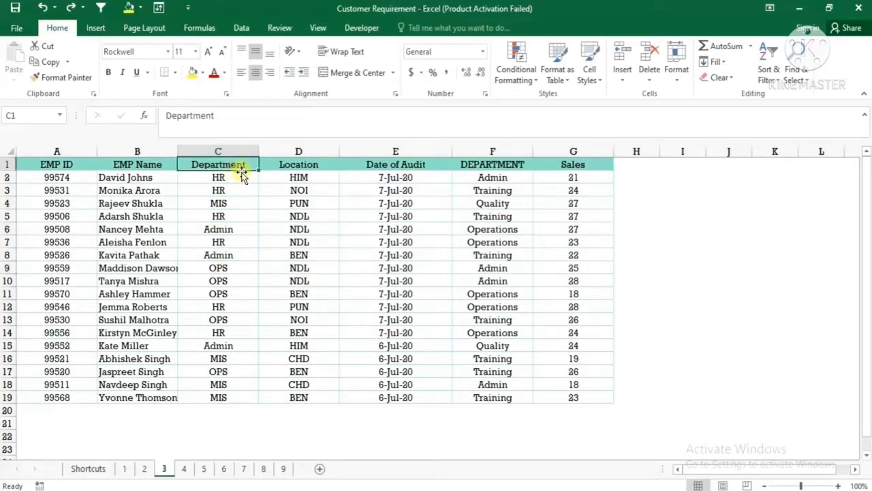
left_click(265, 231)
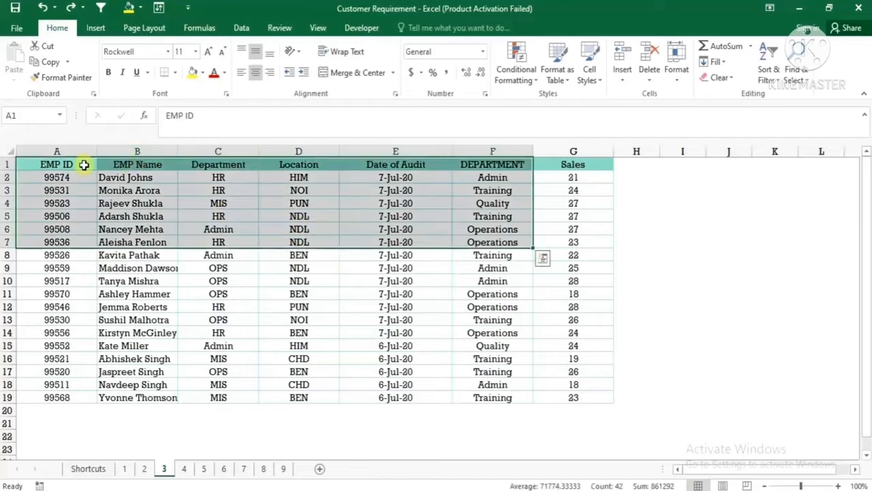
- Add filters to the header row of the employee table on sheet 3, working from cell D6
left_click_drag(83, 165, 561, 407)
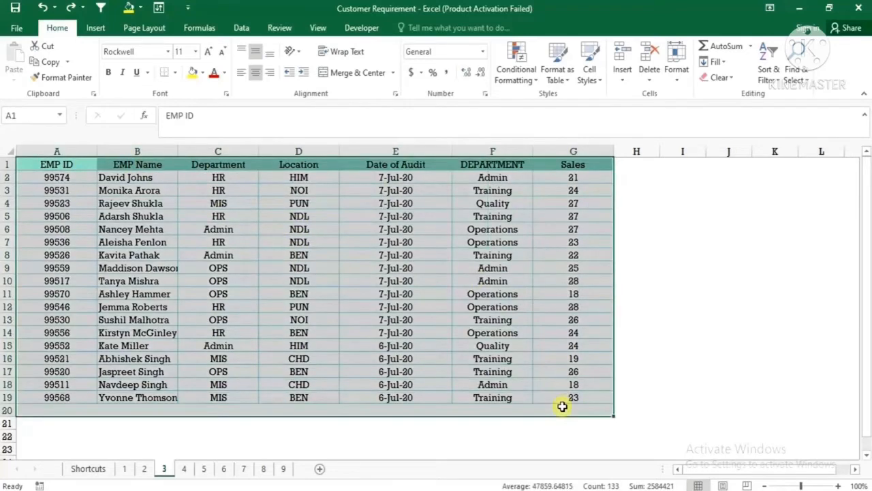
left_click(298, 226)
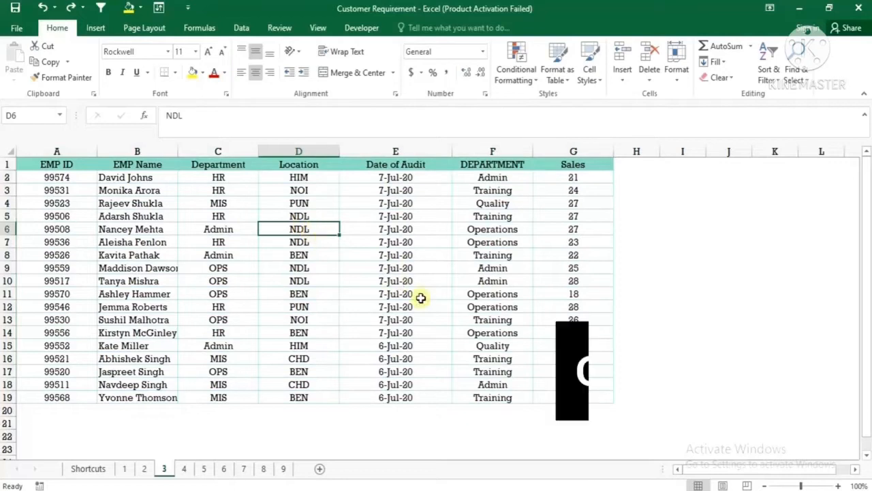
key("ctrl+shift+l")
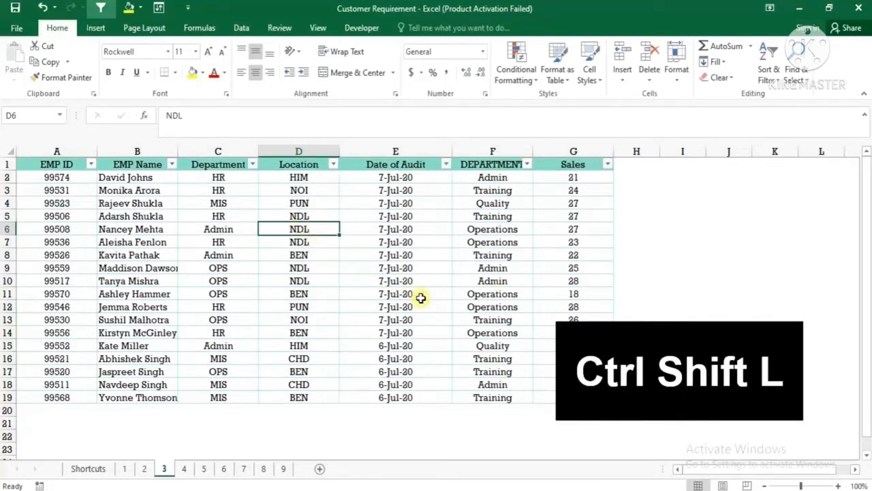
- Filter the Department column in column C to show only the HR records
left_click(205, 164)
left_click(142, 169)
left_click(219, 167)
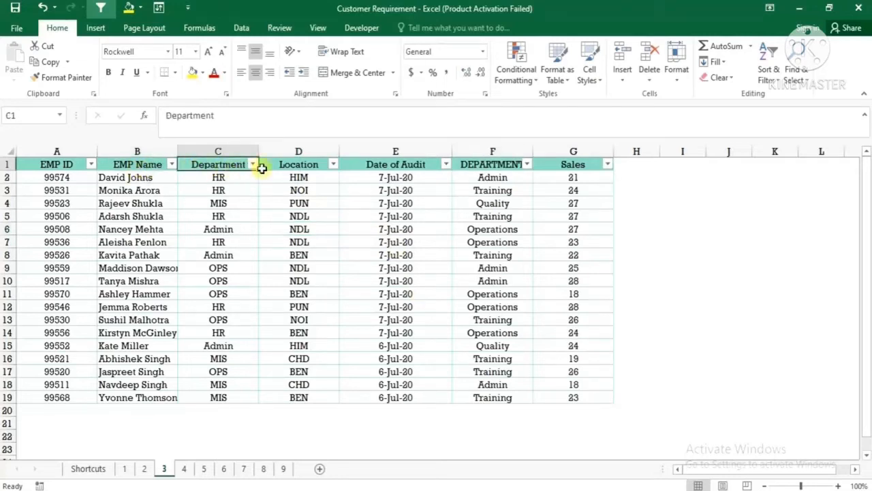
left_click(273, 166)
left_click(239, 166)
left_click(253, 164)
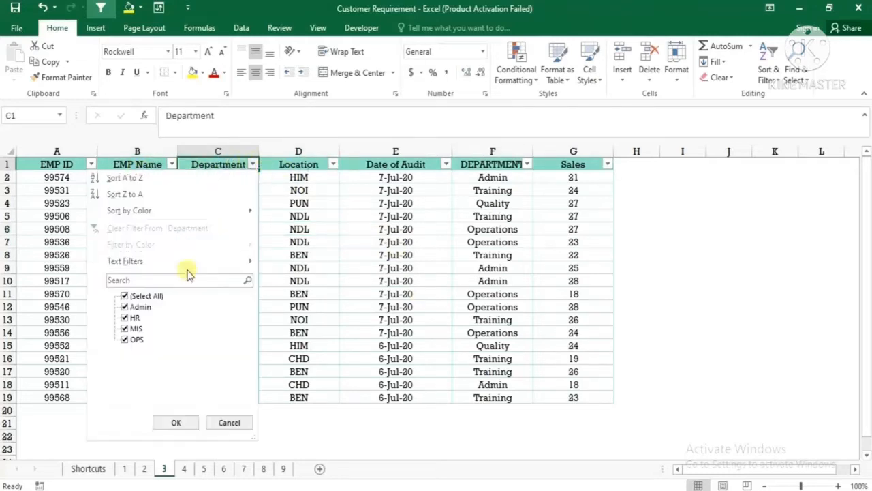
left_click(125, 296)
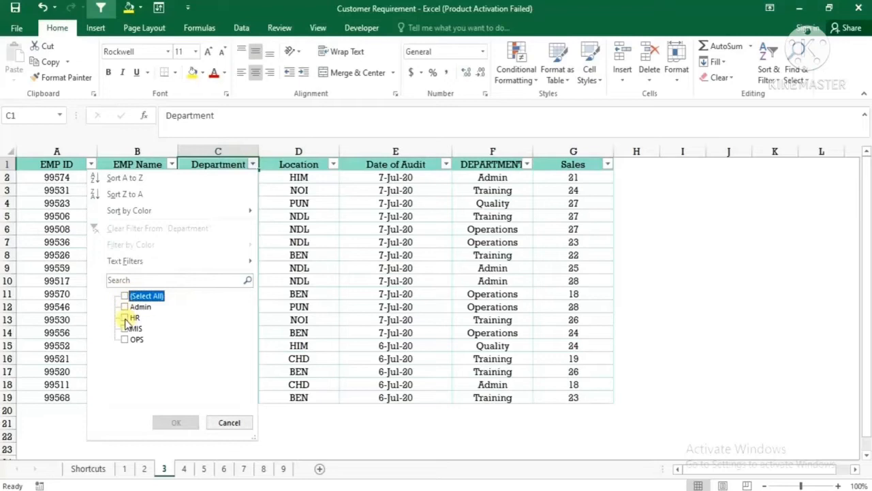
left_click(125, 318)
left_click(172, 422)
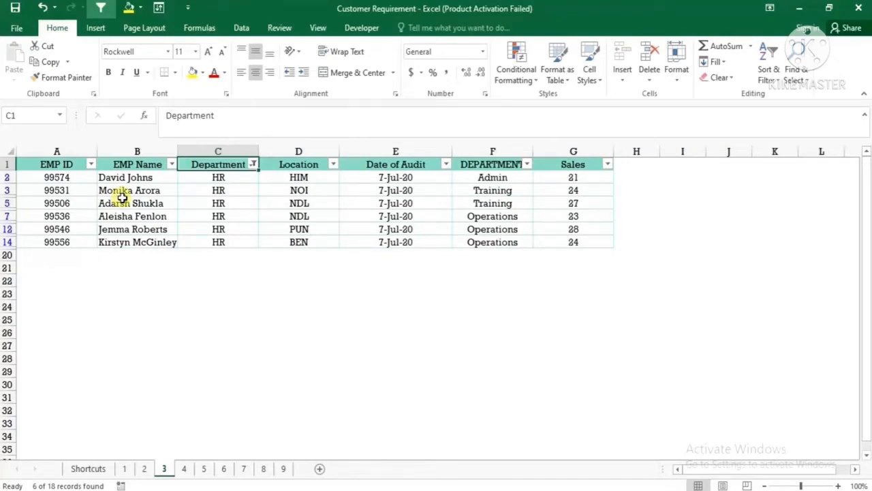
- Return to the Shortcuts sheet, select the CLT Arrow entry, and open sheet 4
left_click(70, 470)
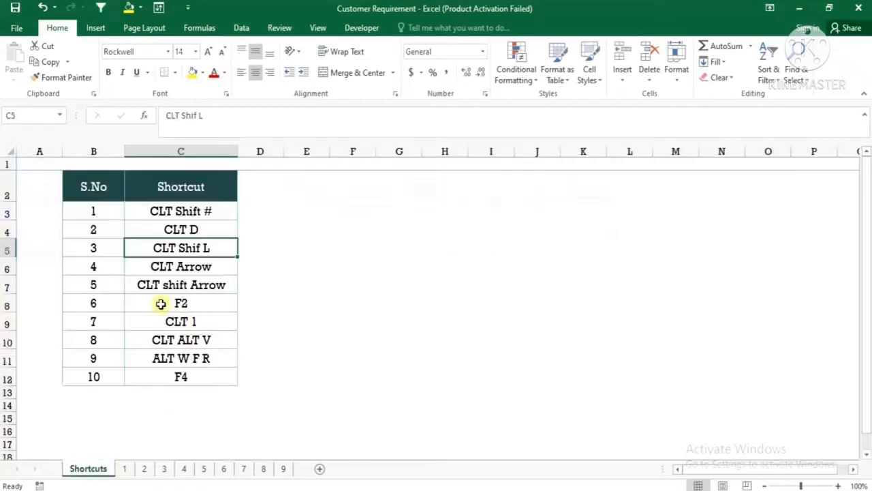
left_click(177, 268)
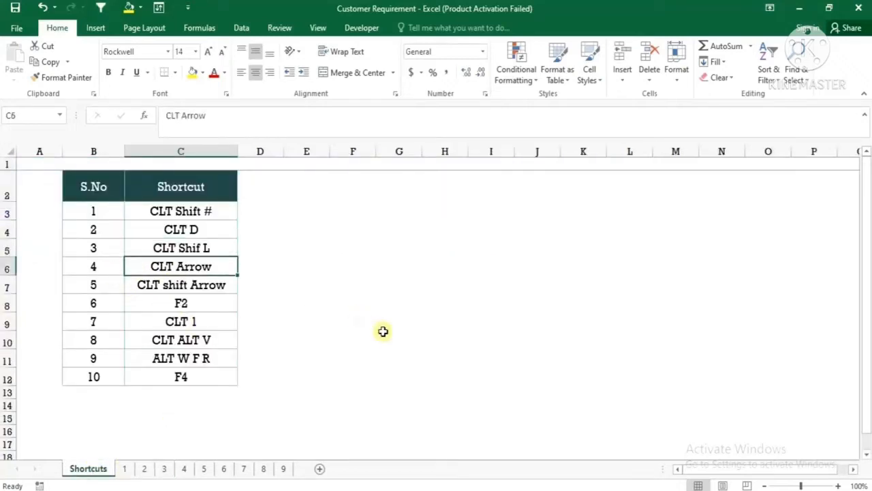
left_click(184, 469)
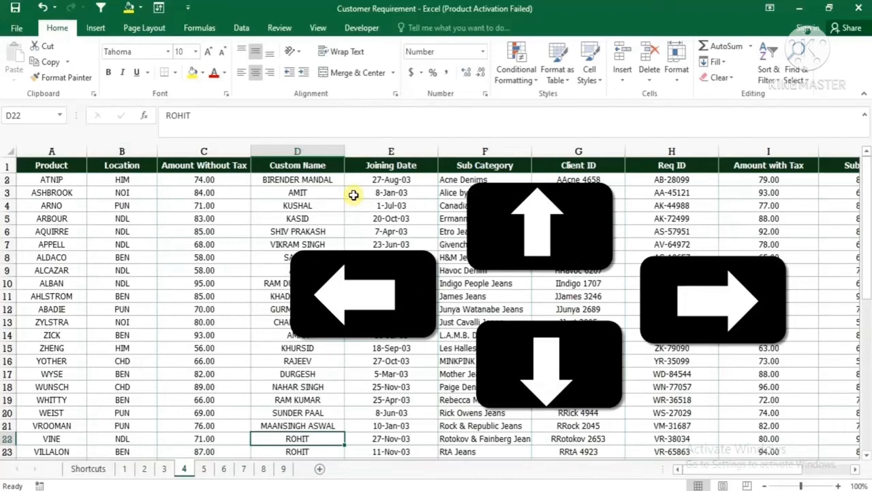
- Jump from D22 to the Product header in A1 and walk cell by cell along the header row to M1
key("ctrl+Up")
key("ctrl+Left")
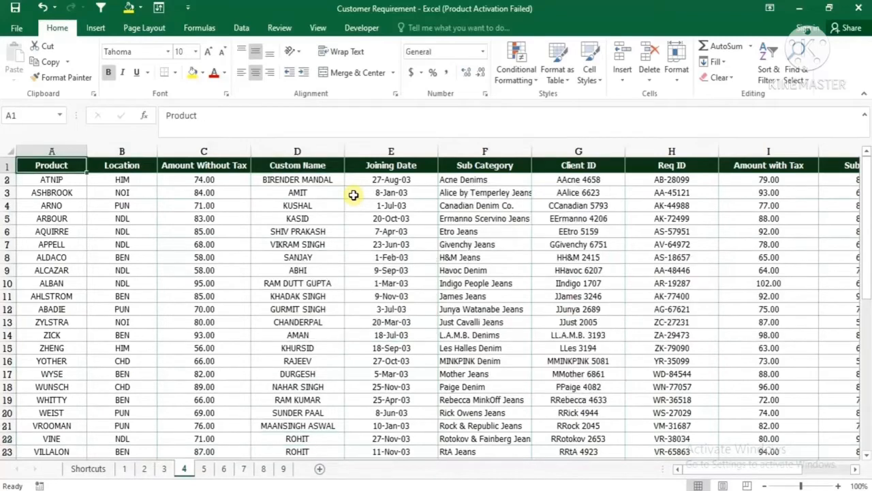
key("Down")
key("Up")
key("Right")
key("Right")
key("Right")
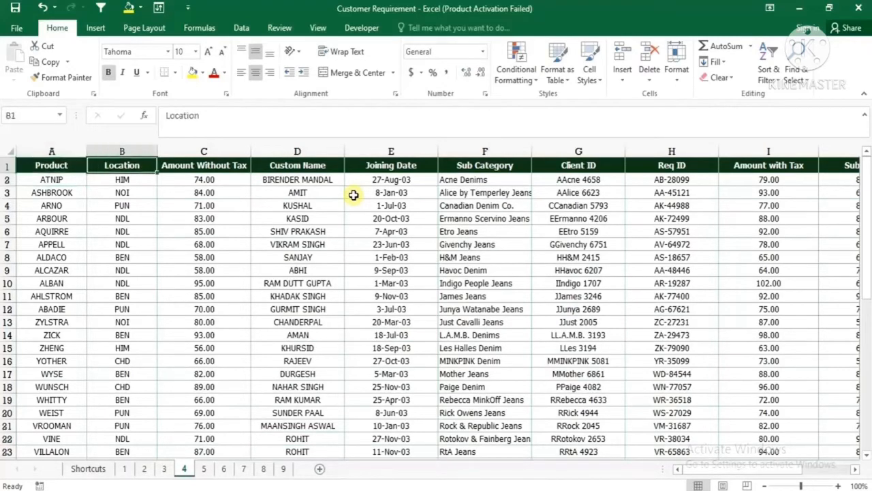
key("Right")
key("Right")
key("Right")
key("Right")
key("Right")
key("Right")
key("Right")
key("Right")
key("Right")
key("Right")
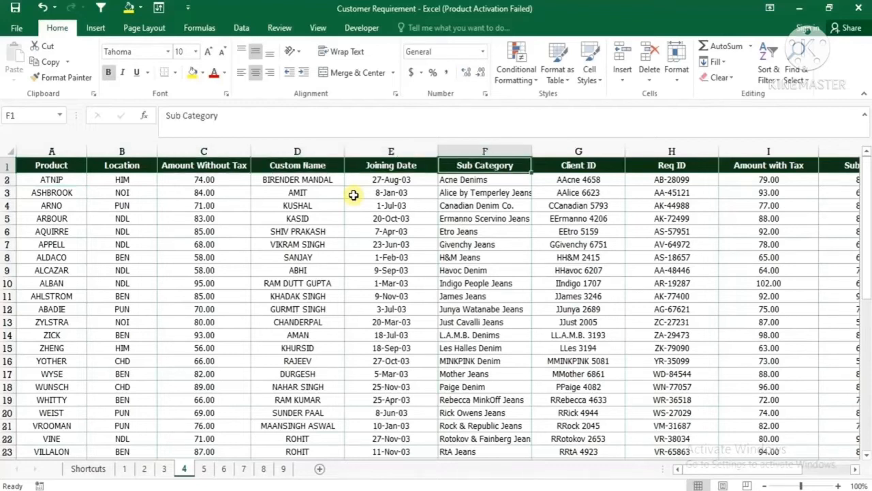
key("Left")
key("Left")
key("Left")
key("Left")
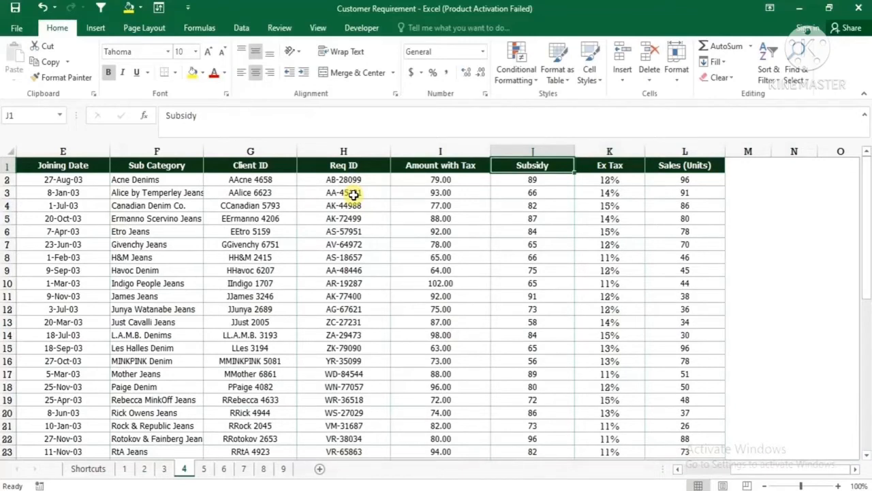
key("Left")
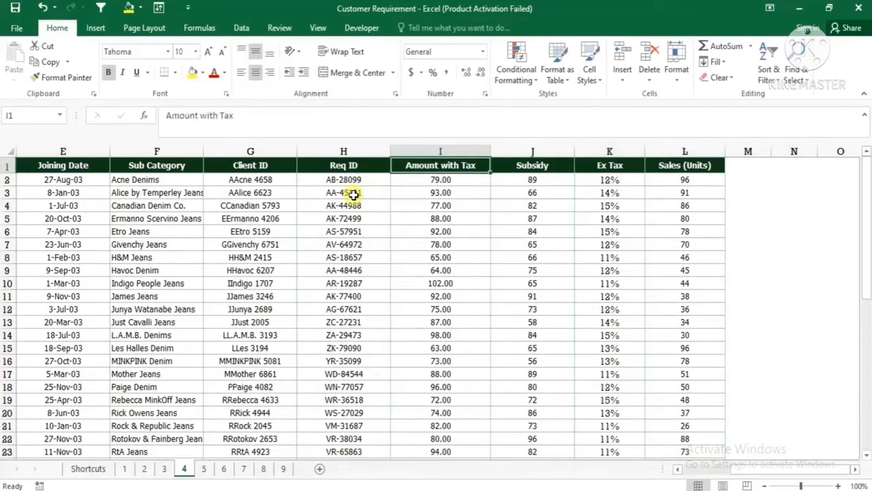
key("Right")
key("Right")
key("Right")
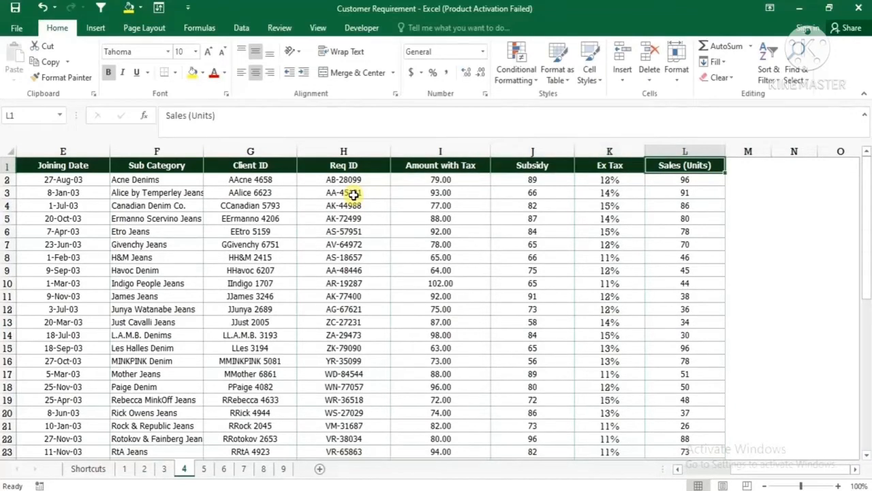
key("Right")
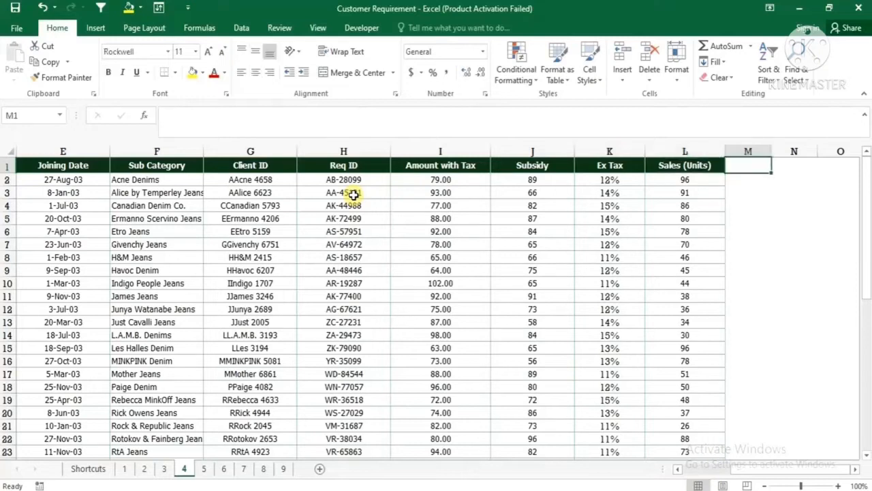
- Walk the selection cell by cell back along the header row from M1 to the Location header in B1
key("Left")
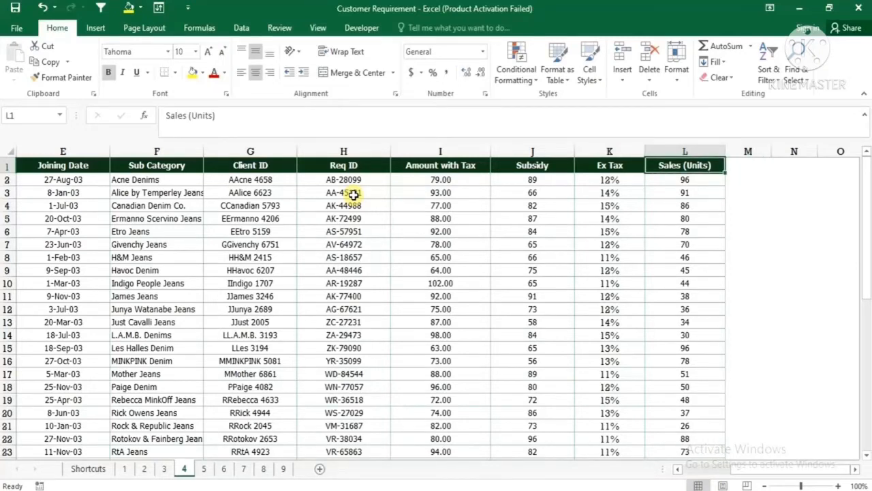
key("Left")
key("Left")
key("Left")
key("Left")
key("Left")
key("Left")
key("Left")
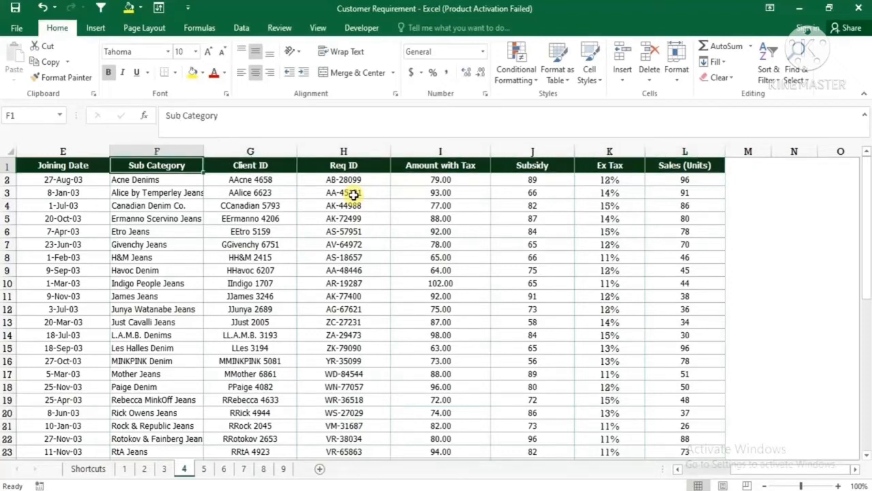
key("Left")
key("Left")
key("Left")
key("Left")
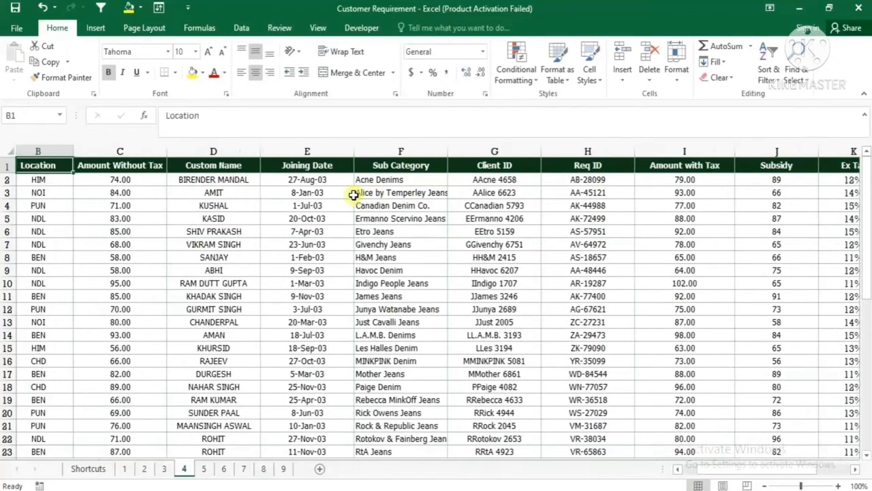
- Move cell by cell along row 1 past the table to U1 and back to the Sales (Units) header in L1
key("Right")
key("Right")
key("Right")
key("Right")
key("Right")
key("Right")
key("Right")
key("Right")
key("Right")
key("Right")
key("Right")
key("Right")
key("Right")
key("Right")
key("Right")
key("Right")
key("Right")
key("Right")
key("Right")
key("Right")
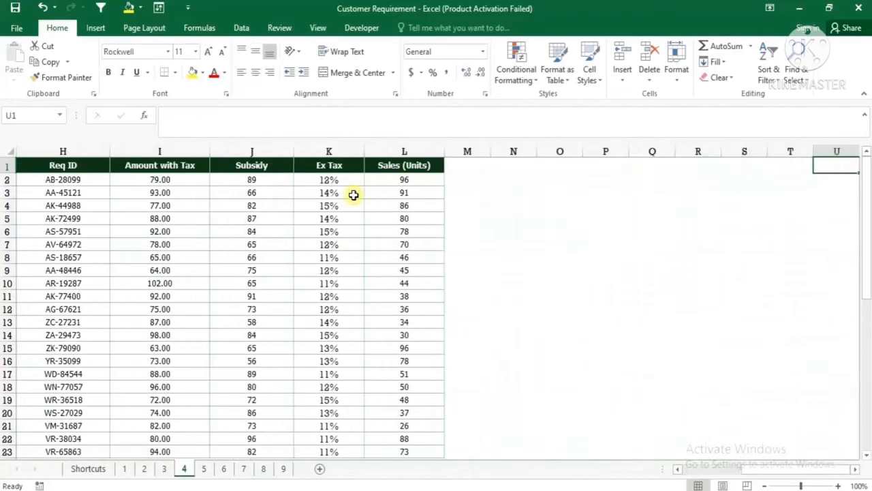
key("Left")
key("Left")
key("Left")
key("Left")
key("Left")
key("Left")
key("Left")
key("Left")
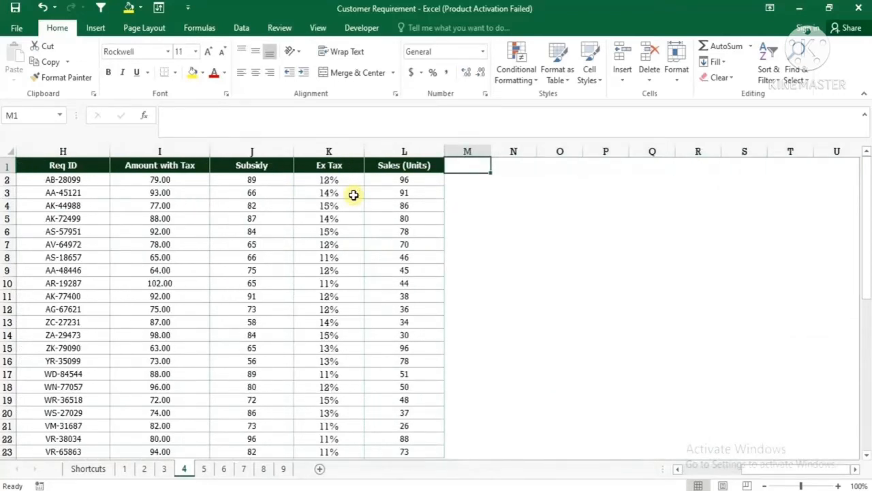
key("Left")
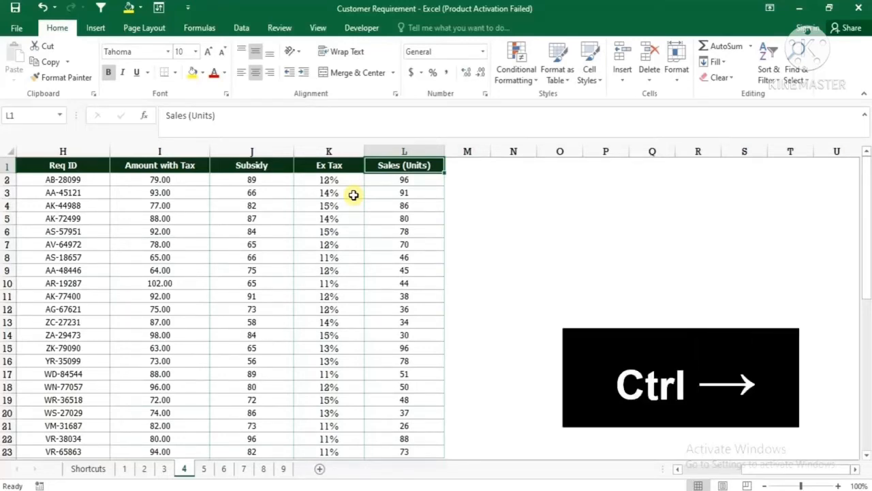
- Jump along the data edges from L1 to A1, back to L1 and down to L37, and return to the Shortcuts sheet
key("ctrl+Left")
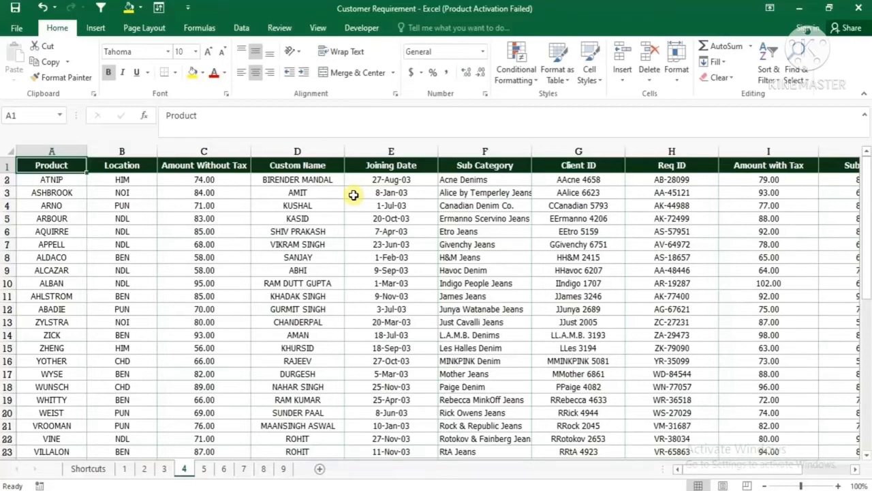
key("ctrl+Right")
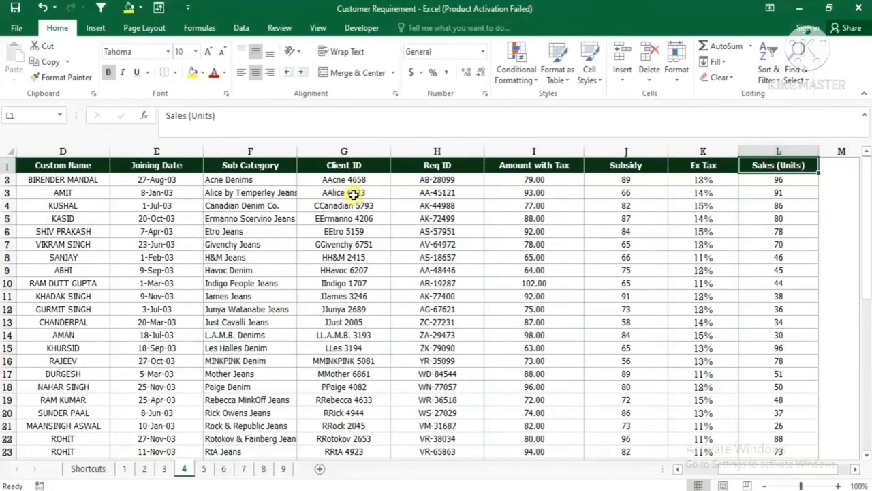
key("ctrl+Down")
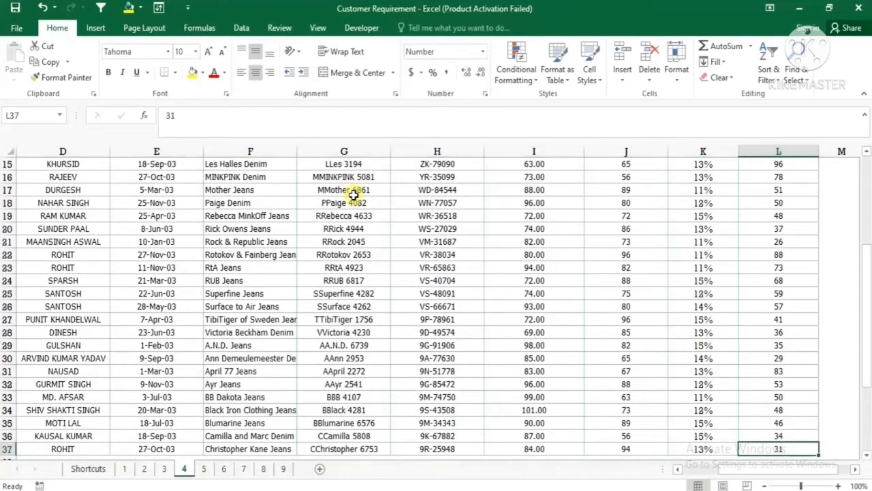
scroll(353, 195, "down", 1)
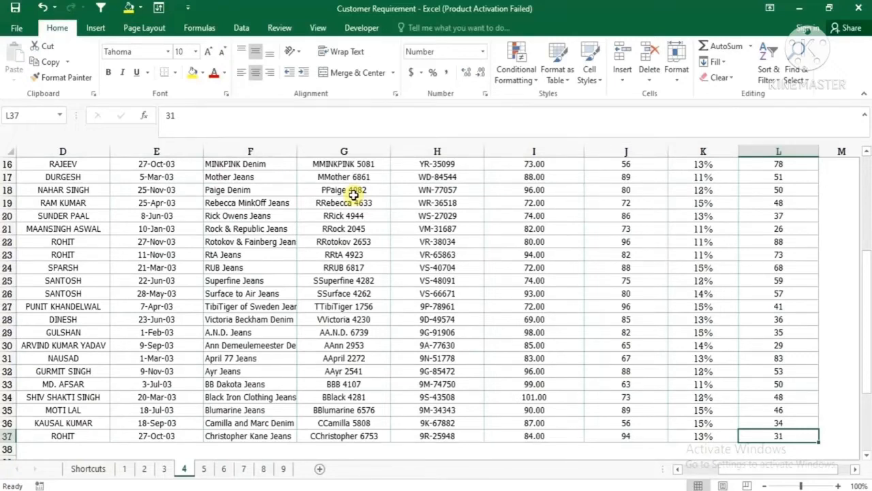
left_click(87, 469)
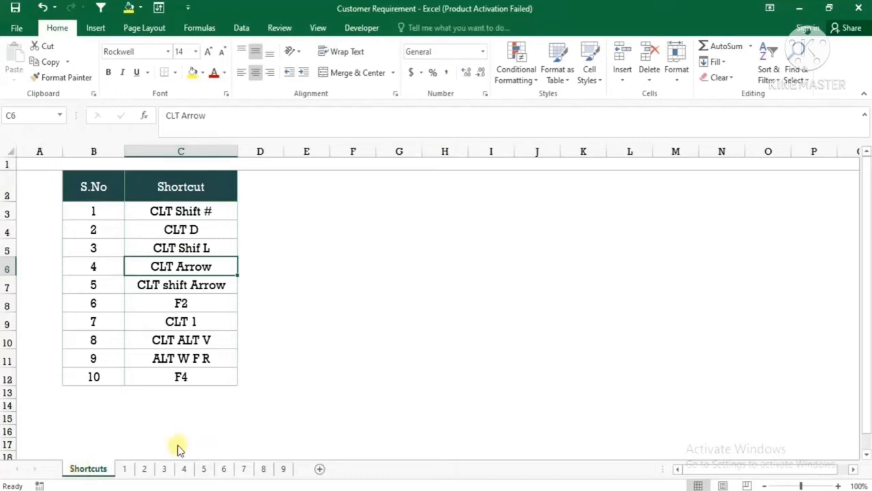
- Highlight the CLT shift Arrow entry in row 7 of the shortcut list
key("Down")
left_click_drag(109, 284, 164, 289)
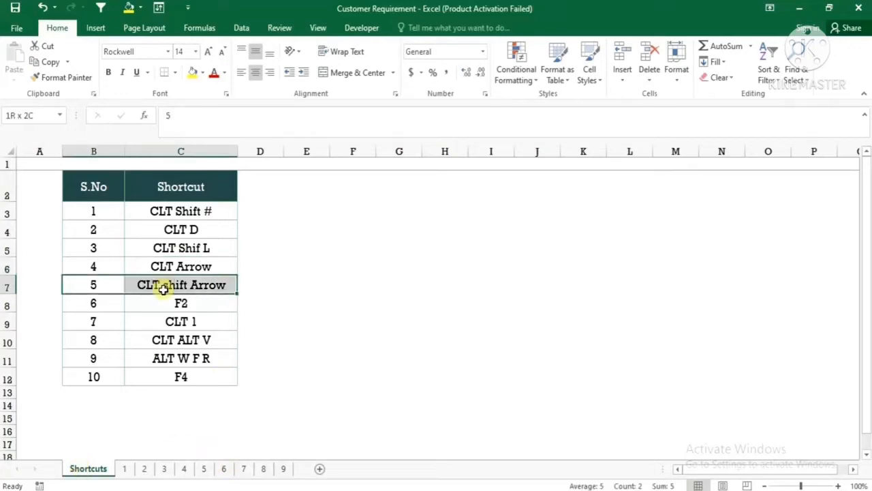
left_click(167, 272)
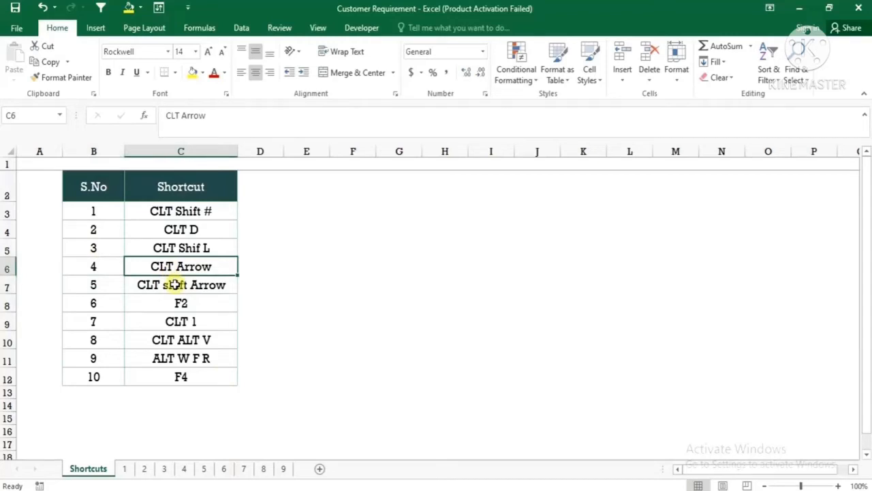
left_click(175, 284)
- On sheet 4, jump from E20 up to the Joining Date header in E1 and move to the Custom Name header in D1
left_click(204, 469)
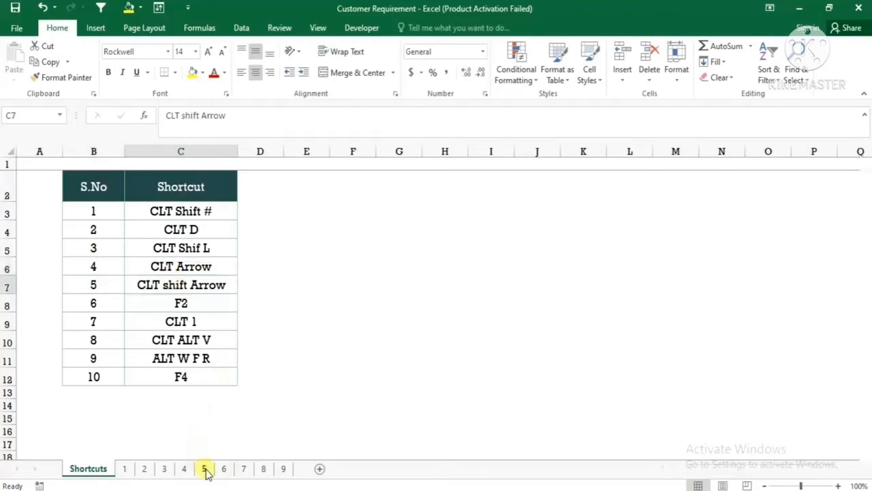
left_click(184, 469)
left_click(156, 220)
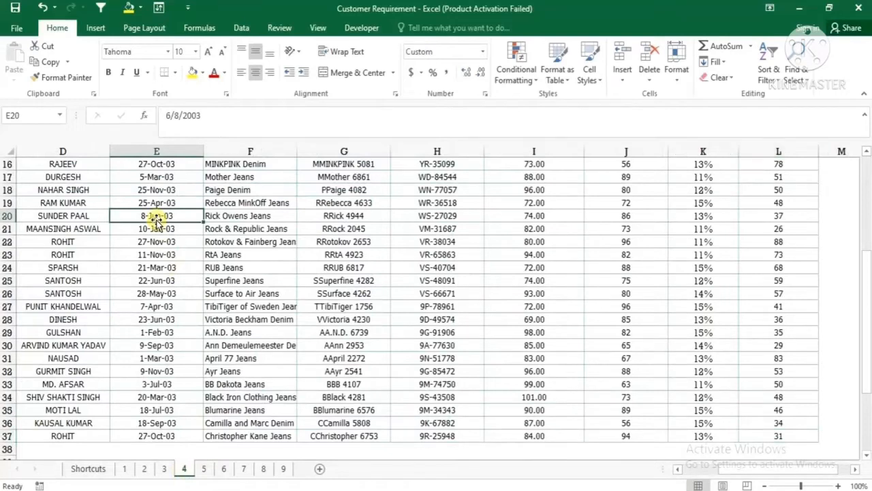
key("ctrl+Up")
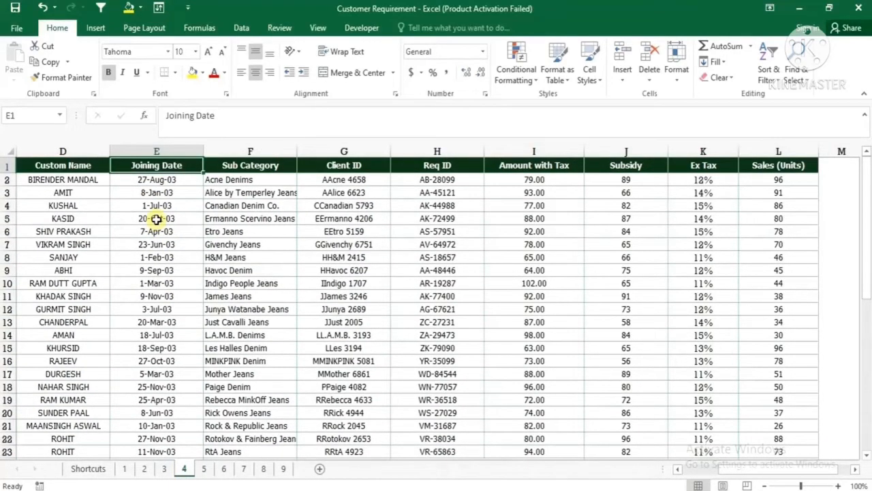
key("Left")
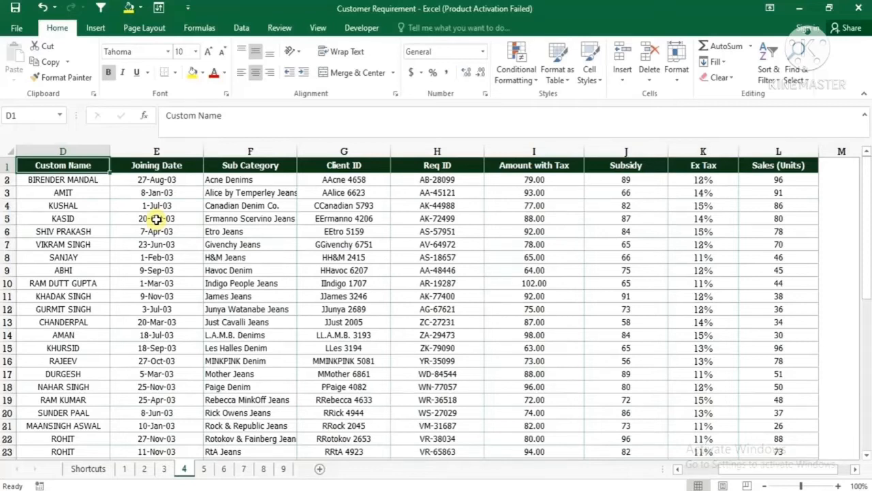
- Extend the selection cell by cell from D1 down to row 5 and across past the Req ID column
key("shift+Down")
key("shift+Down")
key("shift+Down")
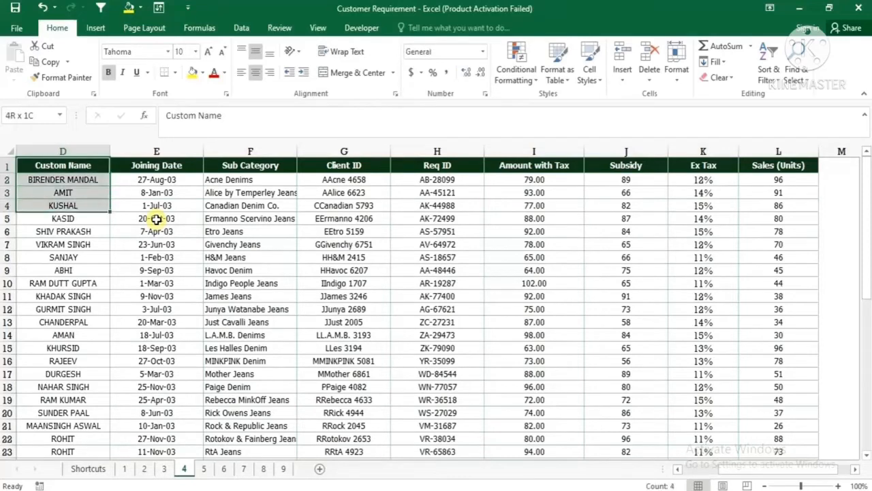
key("shift+Down")
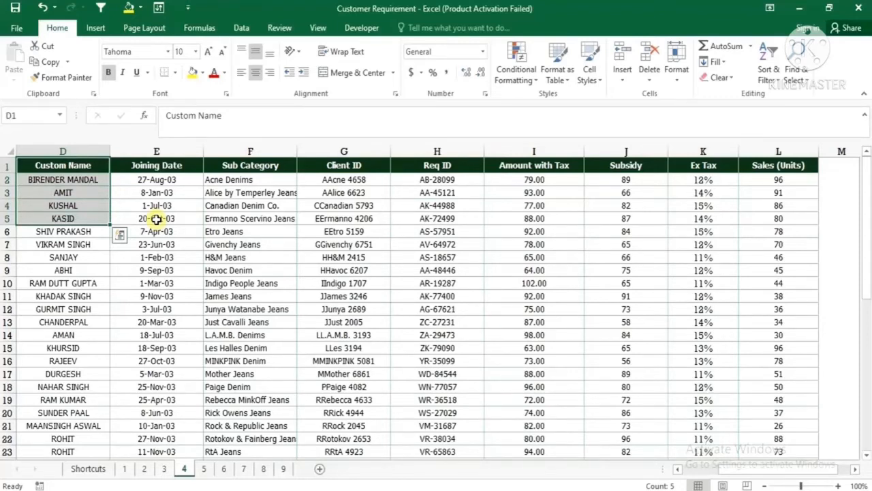
key("shift+Right")
key("shift+Right")
key("shift+Right")
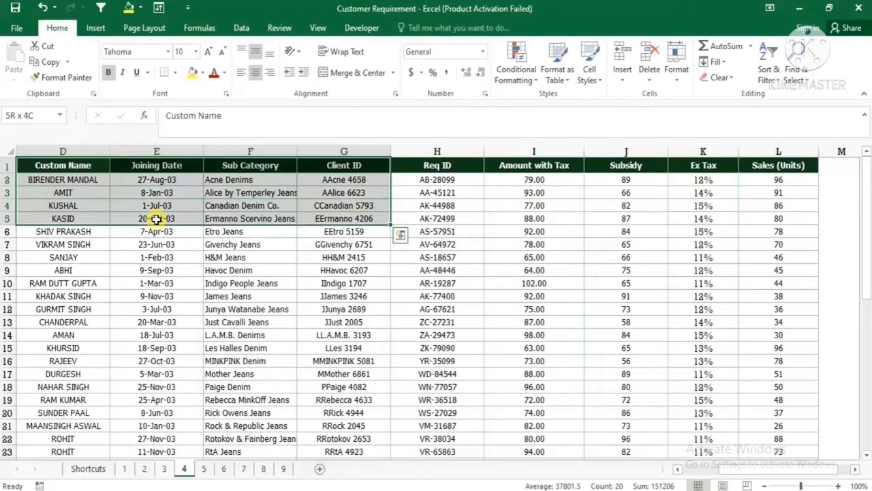
key("shift+Right")
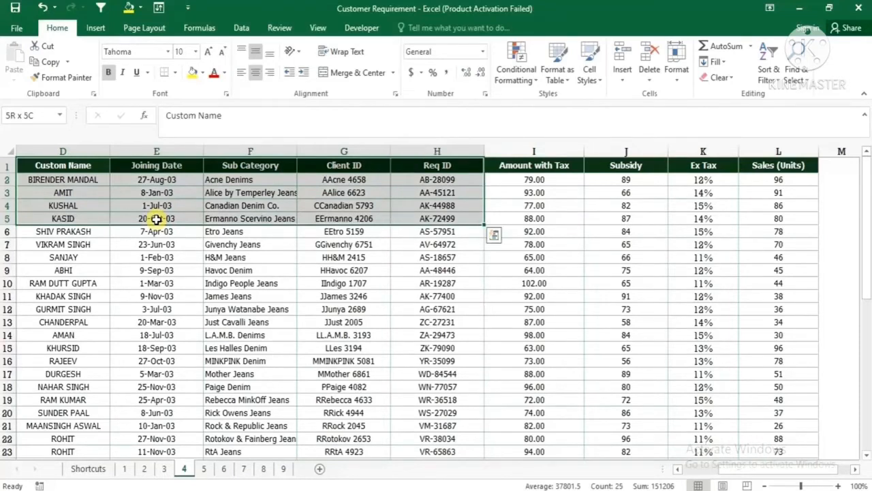
key("shift+Right")
key("shift+Right")
key("shift+Right")
- From the Product header in A1, extend the selection along the data edges to cover the whole table A1:L37
key("ctrl+Home")
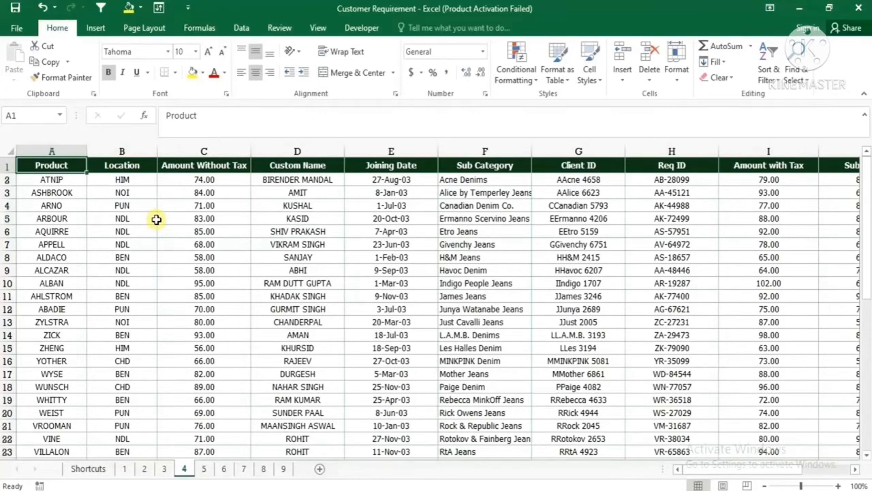
key("shift+Down")
key("Up")
key("ctrl+Down")
key("ctrl+Up")
key("ctrl+shift+Down")
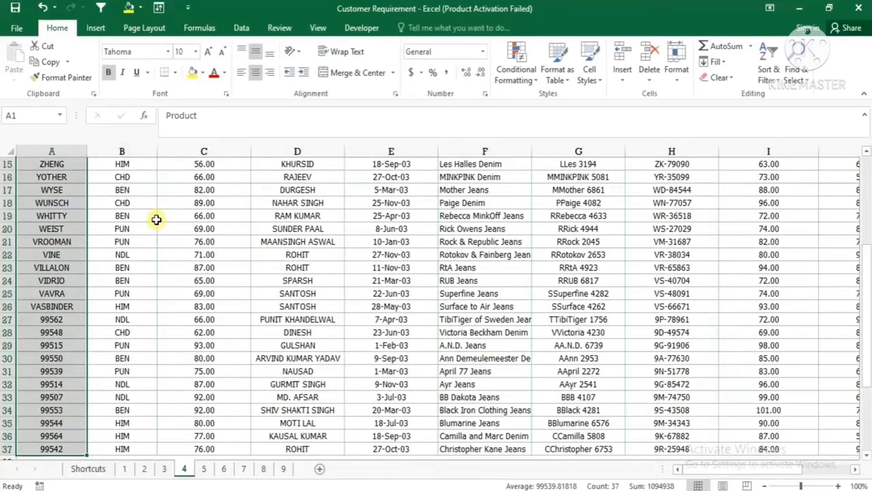
key("ctrl+shift+Right")
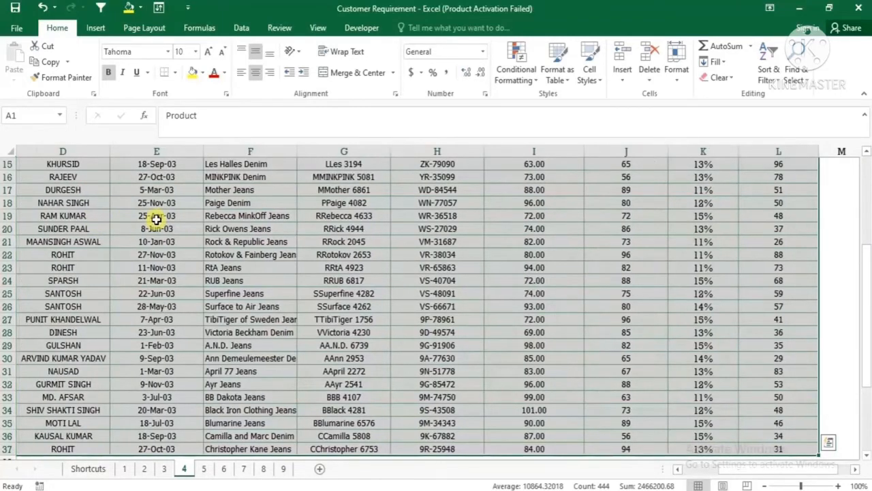
- Extend the selection cell by cell from A1 along the header row and return to A1
key("ctrl+Home")
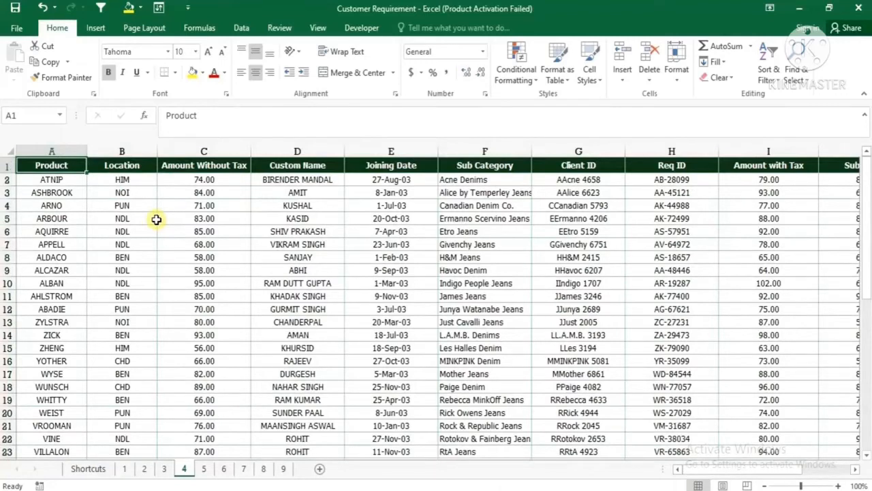
key("shift+Right")
key("shift+Right")
key("shift+Right")
key("shift+Right")
key("shift+Right")
key("shift+Right")
key("shift+Right")
key("shift+Right")
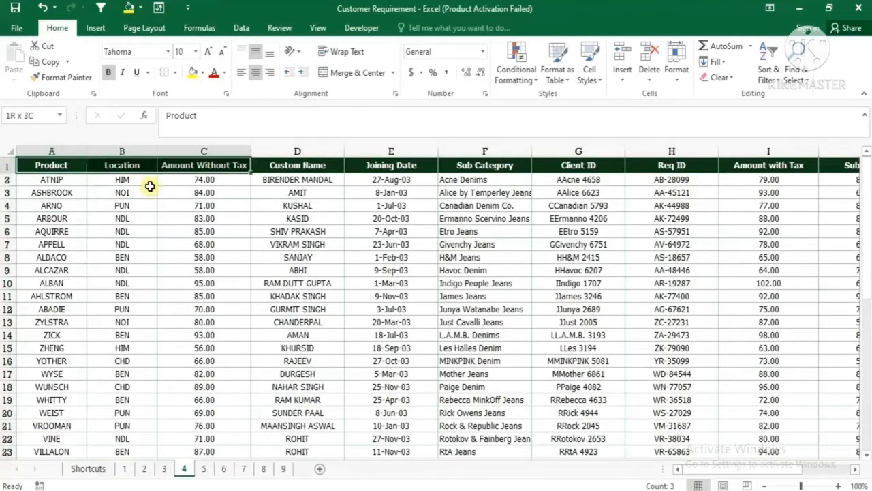
key("ctrl+Home")
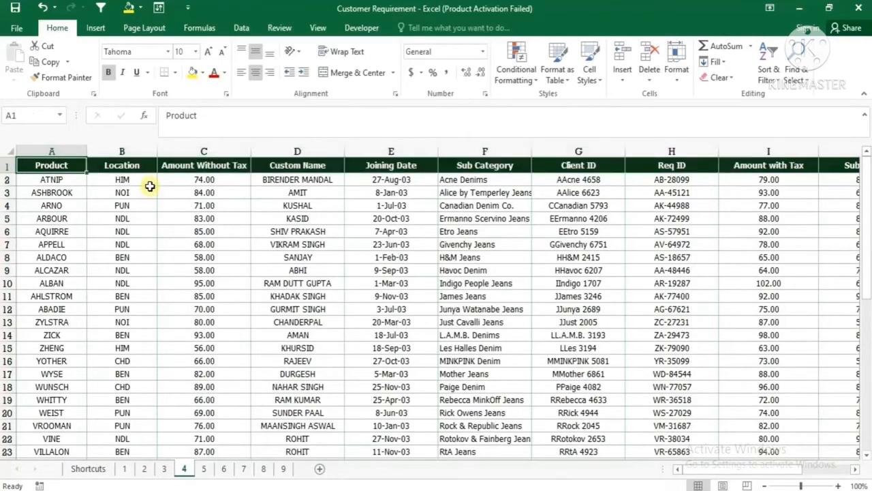
- Select the whole table from A1 by extending to the last header and down to the last data row
key("Down")
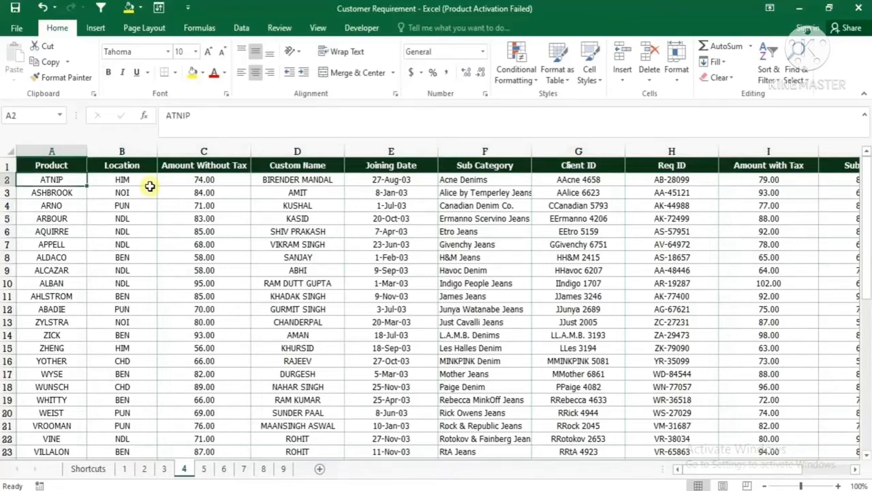
key("Up")
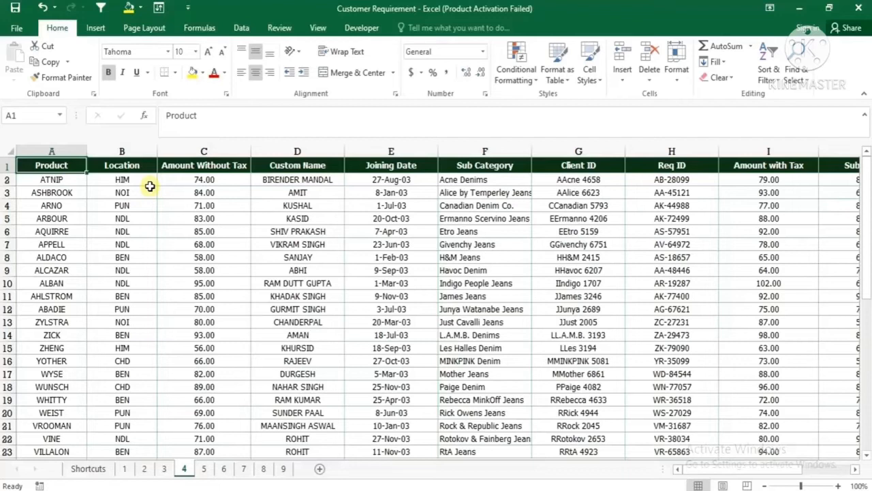
key("ctrl+shift+Right")
key("ctrl+shift+Down")
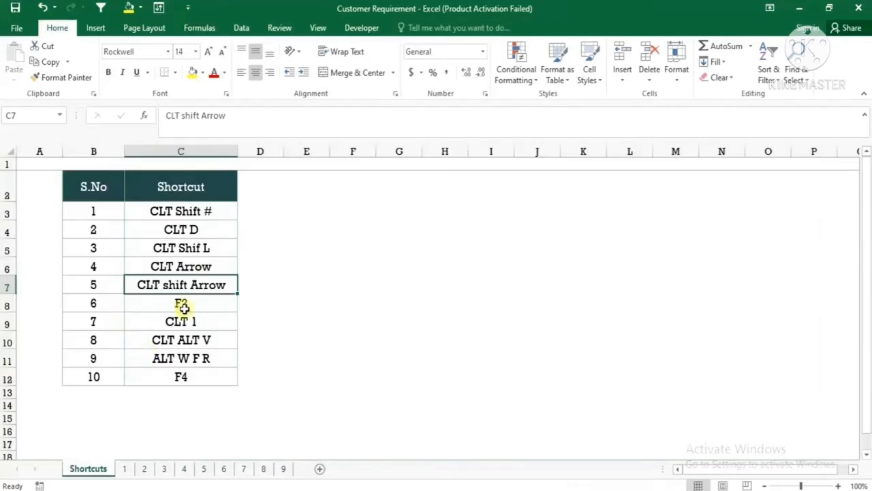
- Highlight the F2 entry in the shortcut list and review the Product, Units and Sales columns on sheet 6
left_click(175, 303)
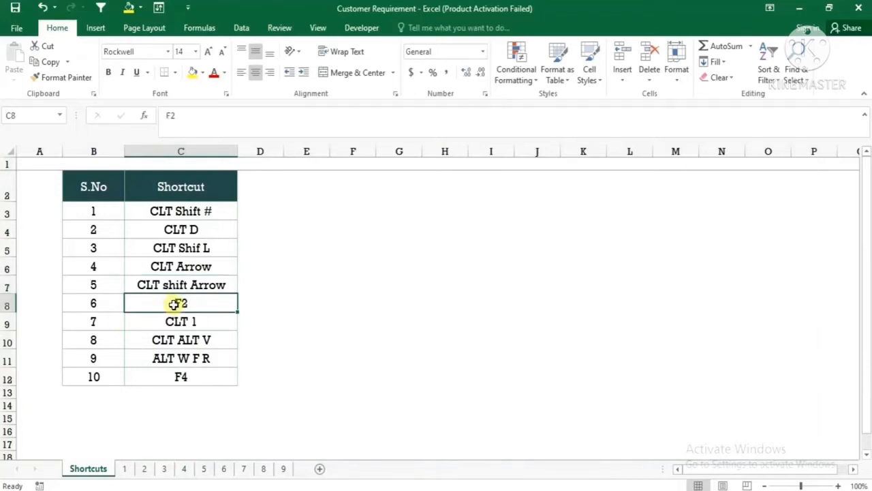
left_click(223, 469)
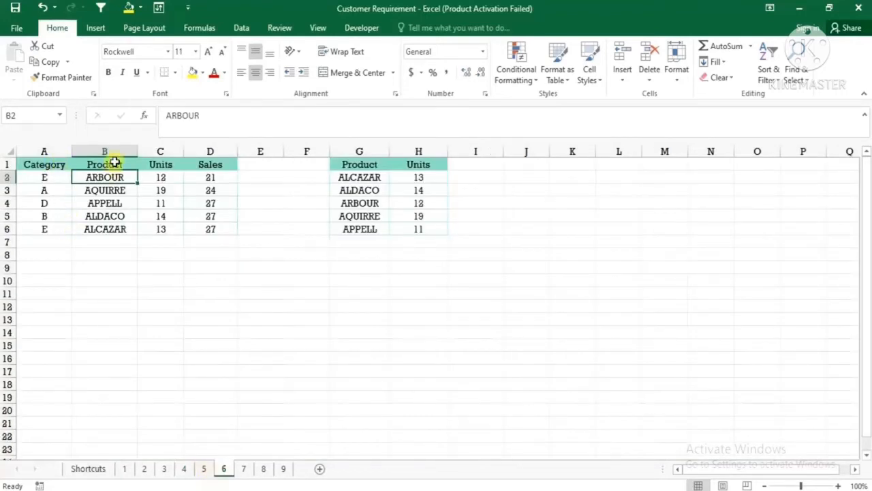
left_click_drag(106, 190, 107, 216)
left_click(162, 166)
left_click(204, 177)
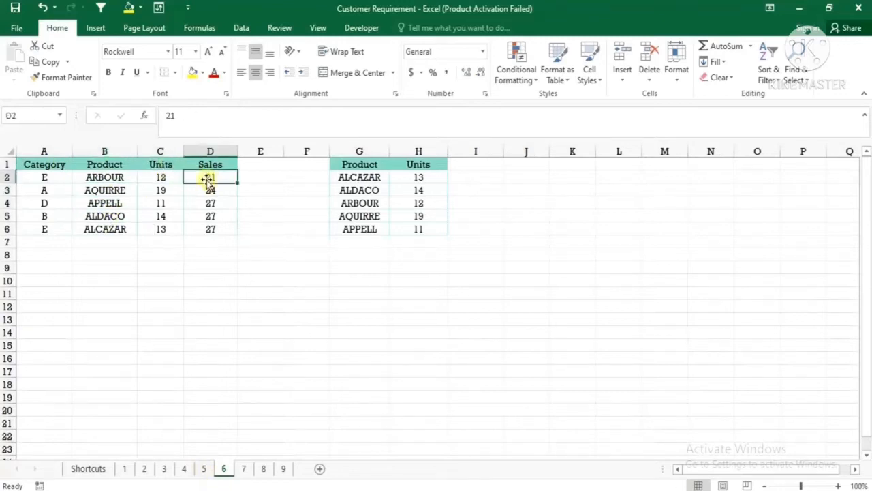
- Inspect the lookup table in columns G and H, including the VLOOKUP formula in H2
left_click(357, 166)
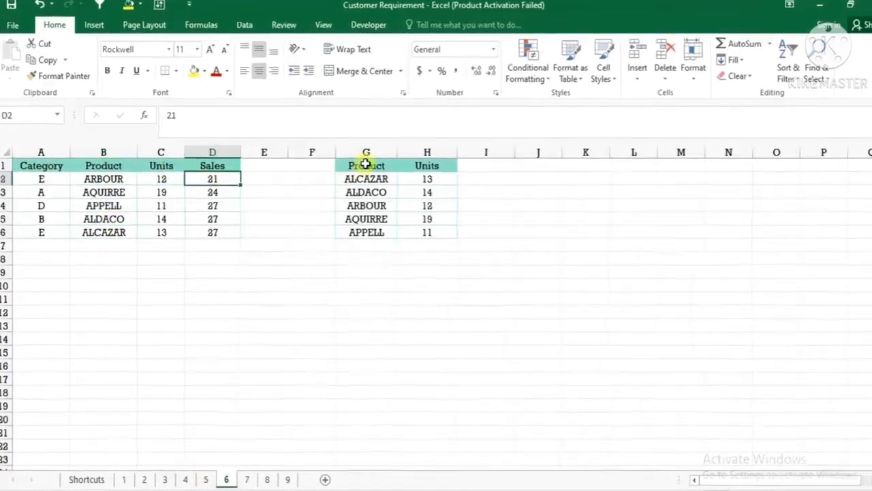
left_click(516, 215)
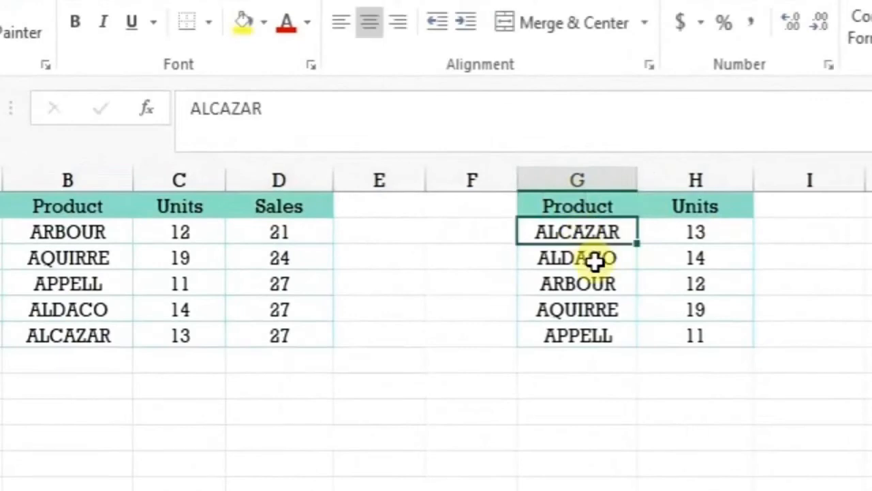
left_click(686, 232)
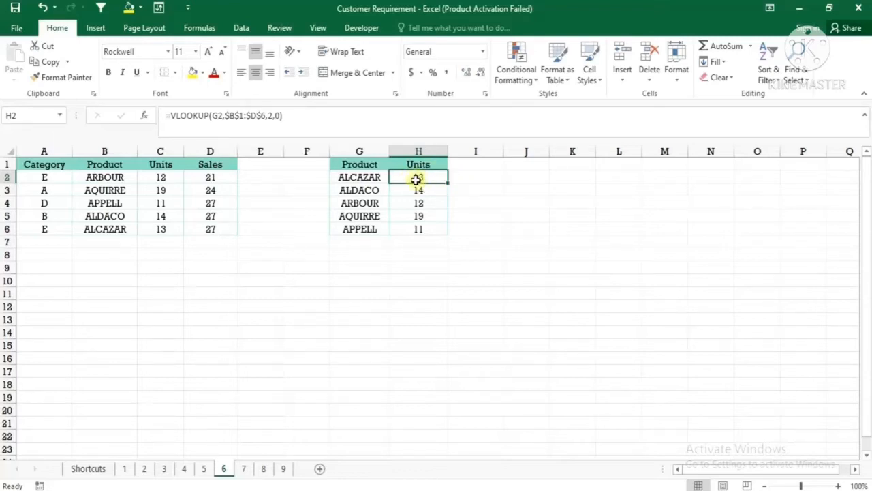
left_click(445, 167)
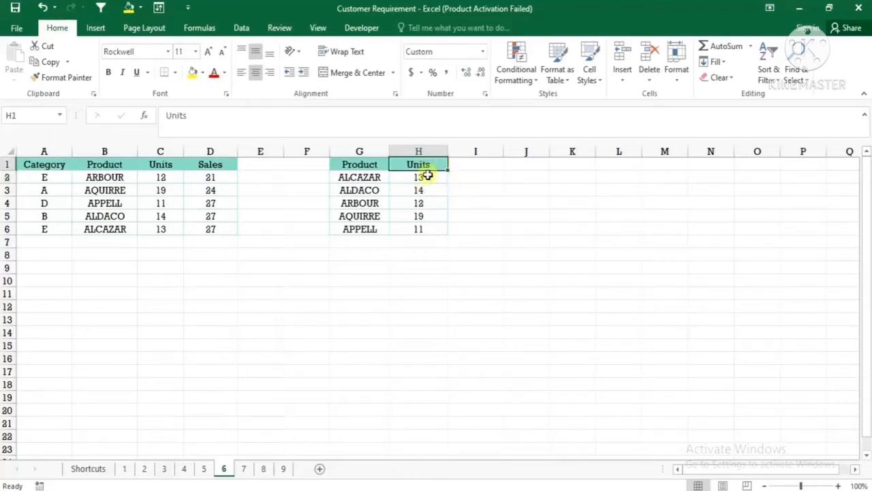
left_click(425, 176)
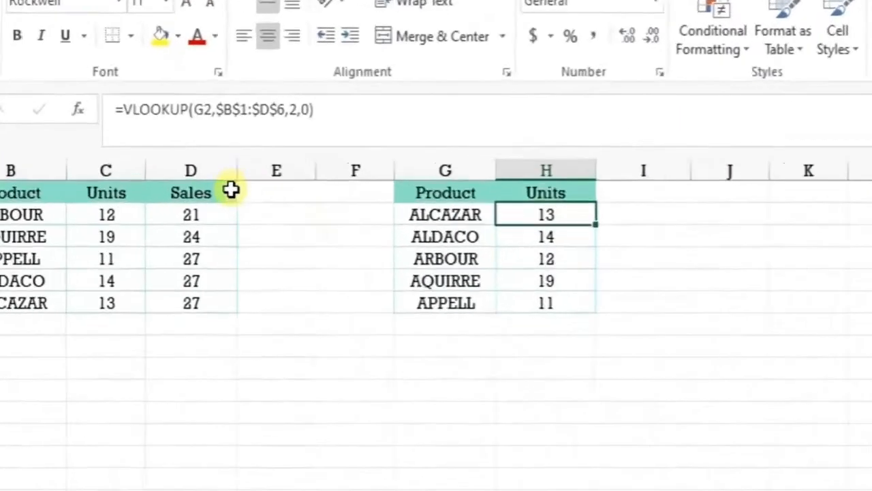
- Copy the Sales header from D1 over the Units header in H1
left_click(230, 191)
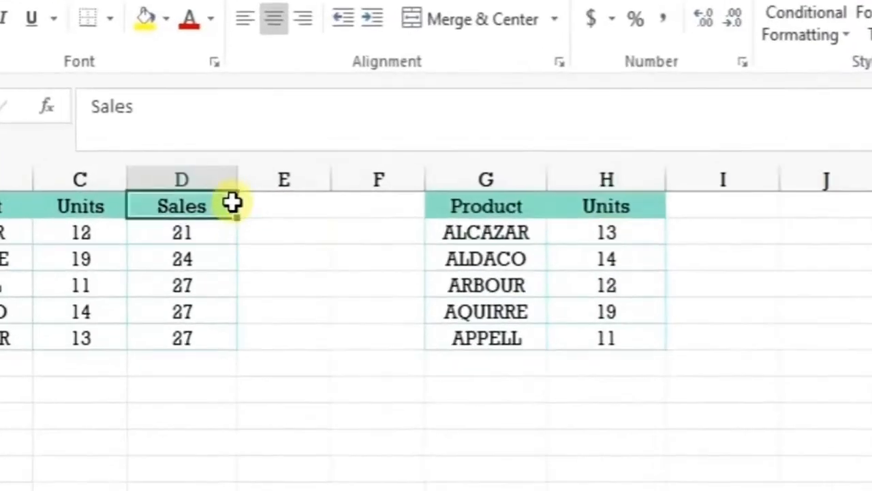
key("ctrl+c")
left_click(601, 206)
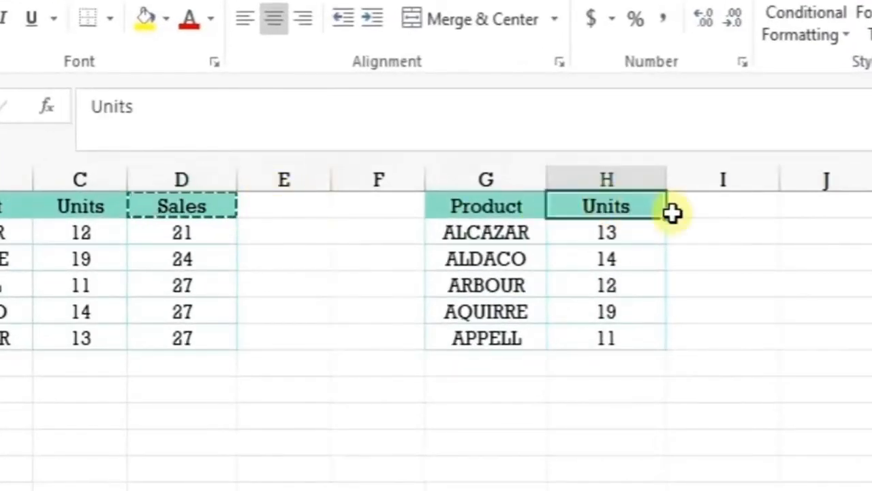
key("ctrl+v")
- Open the VLOOKUP formula in H2 for editing in the cell and in the formula bar, cancelling both edits
left_click(631, 230)
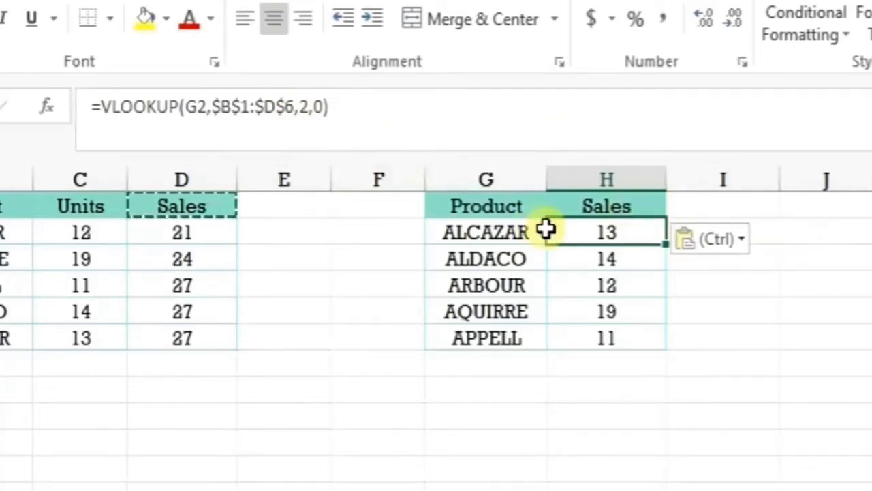
double_click(609, 233)
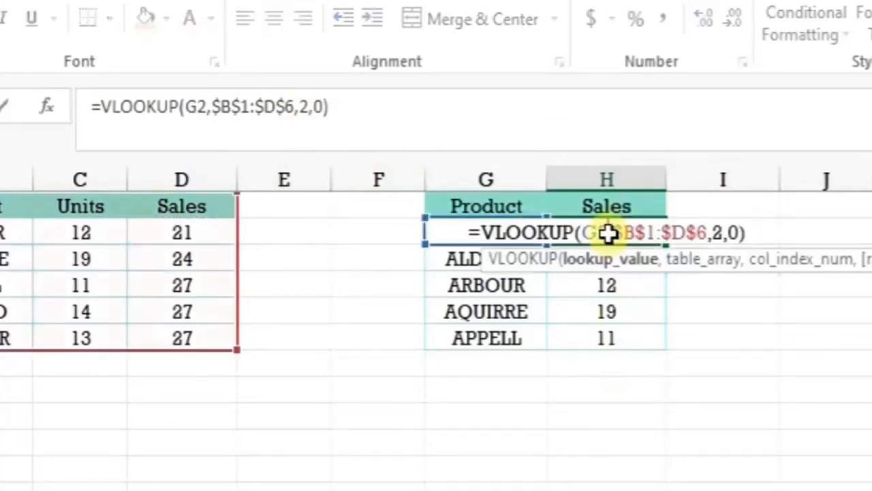
key("Escape")
left_click(163, 107)
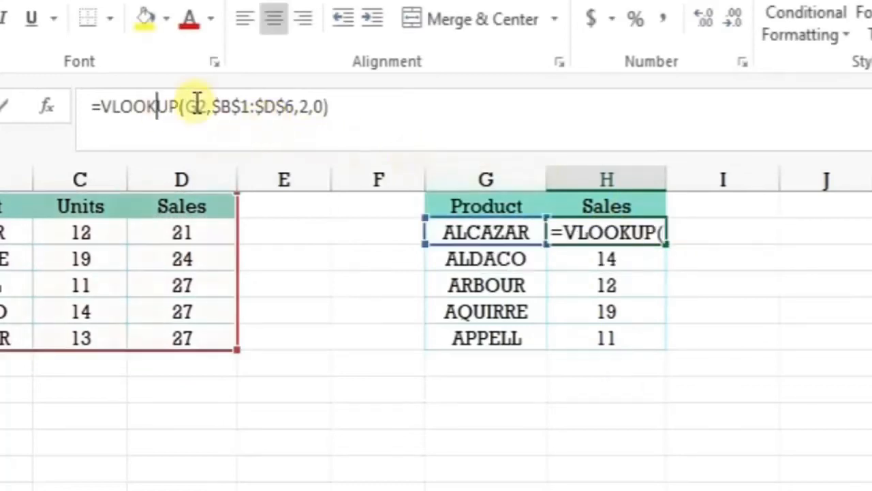
key("Escape")
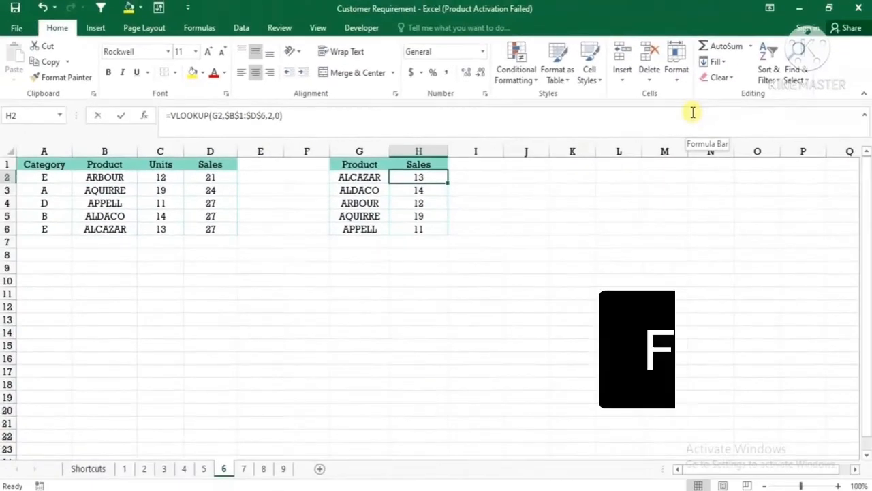
- Edit the VLOOKUP formula in H2 within the cell, setting its column index number to 3
key("F2")
key("Left")
key("Left")
key("Left")
key("Left")
key("Left")
key("Left")
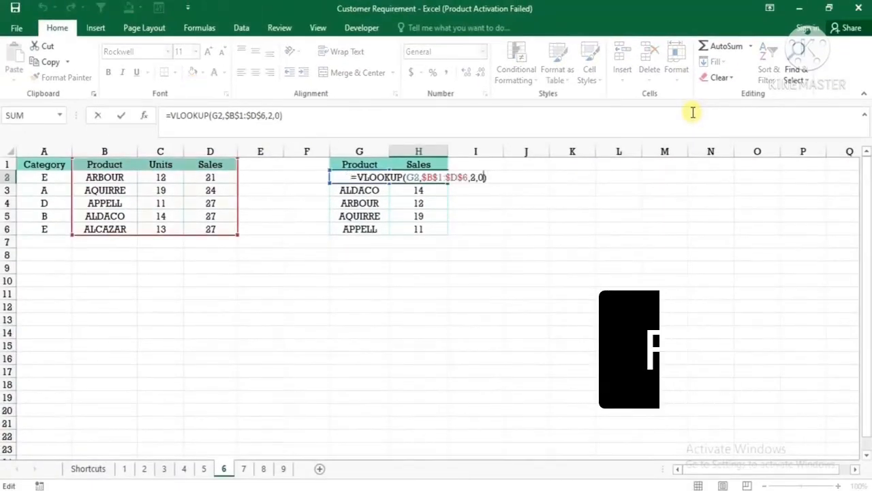
key("Left")
key("Left")
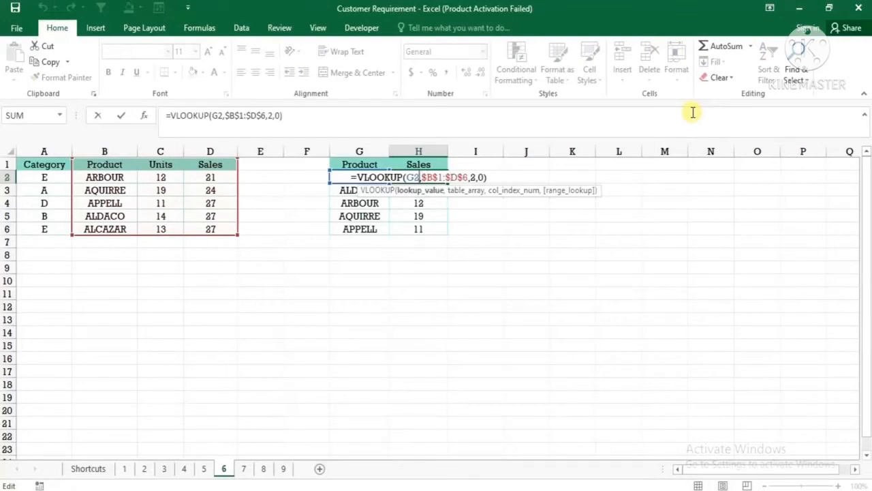
key("Right")
key("Right")
key("Right")
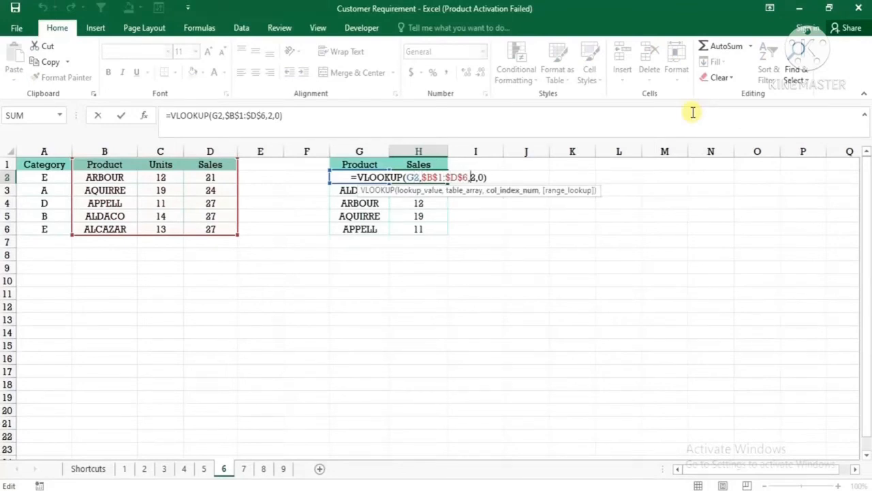
key("BackSpace")
type("3")
key("Return")
key("Up")
- Show the chart area formatting options for the Sales chart on sheet 7, then close them
left_click(88, 468)
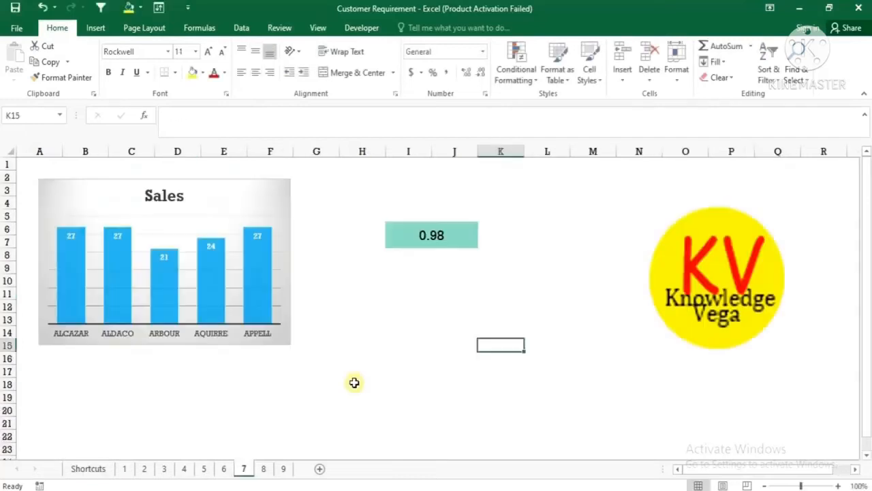
left_click(344, 370)
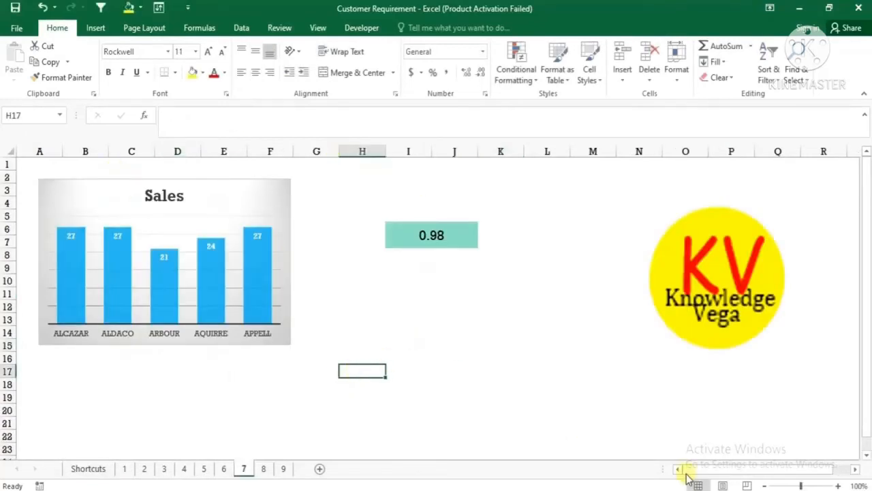
left_click(231, 186)
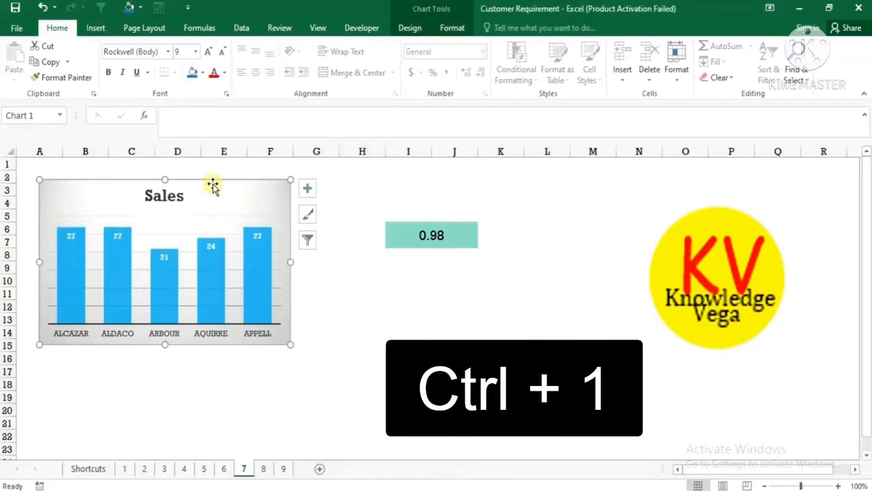
key("ctrl+1")
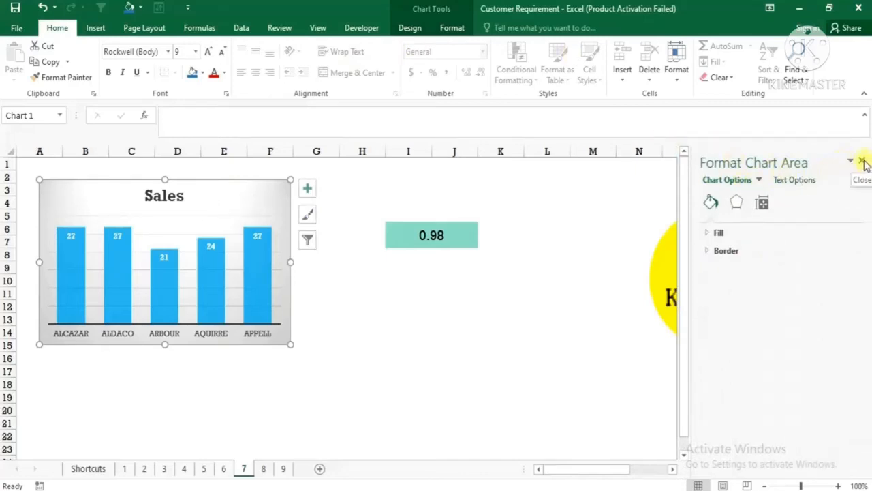
left_click(455, 292)
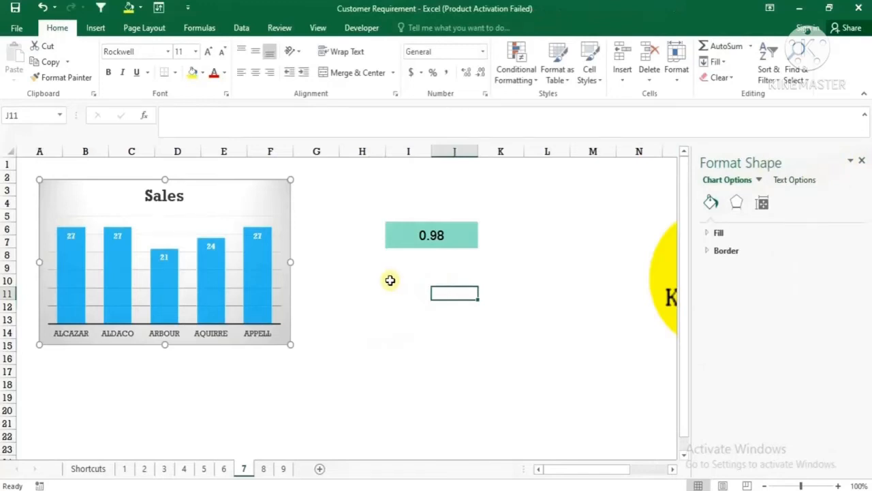
left_click(429, 235)
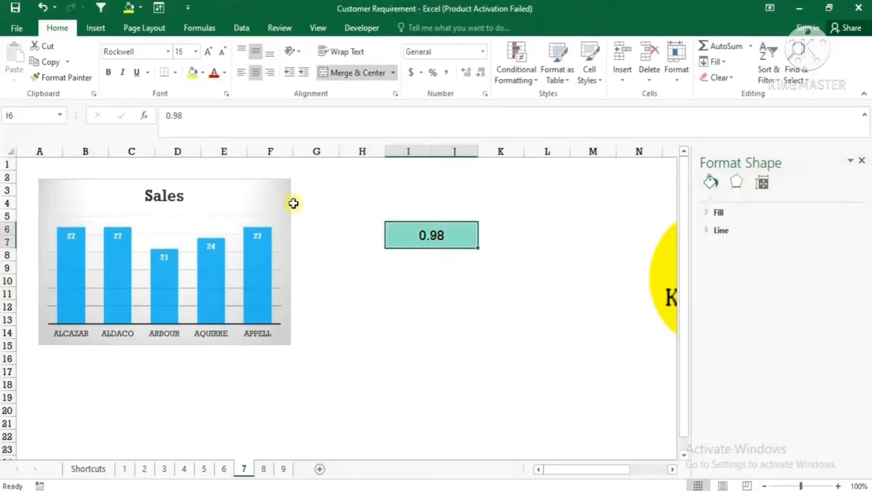
left_click(264, 184)
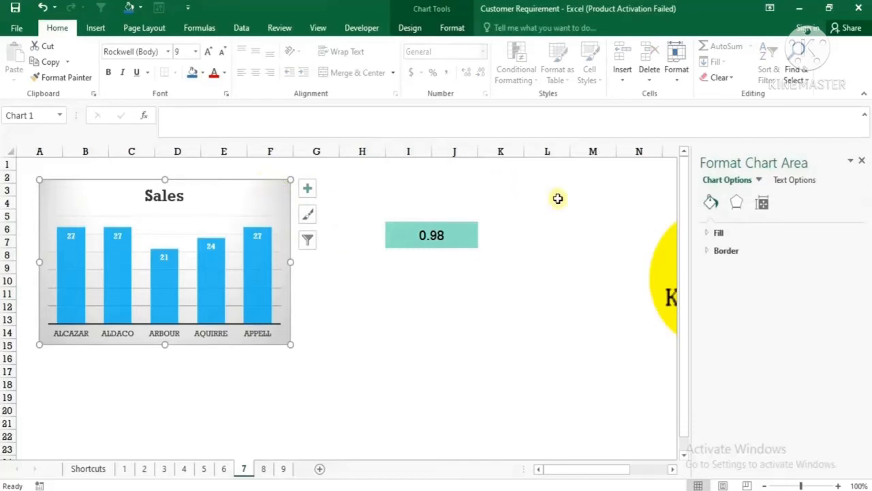
left_click(861, 161)
- Format the merged cell I6 on sheet 7 with the Percentage number category
left_click(450, 254)
left_click(425, 236)
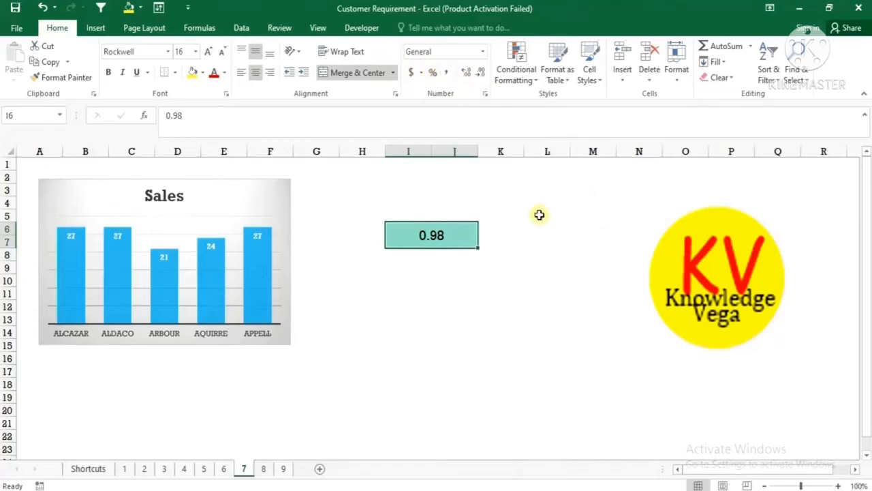
key("ctrl+1")
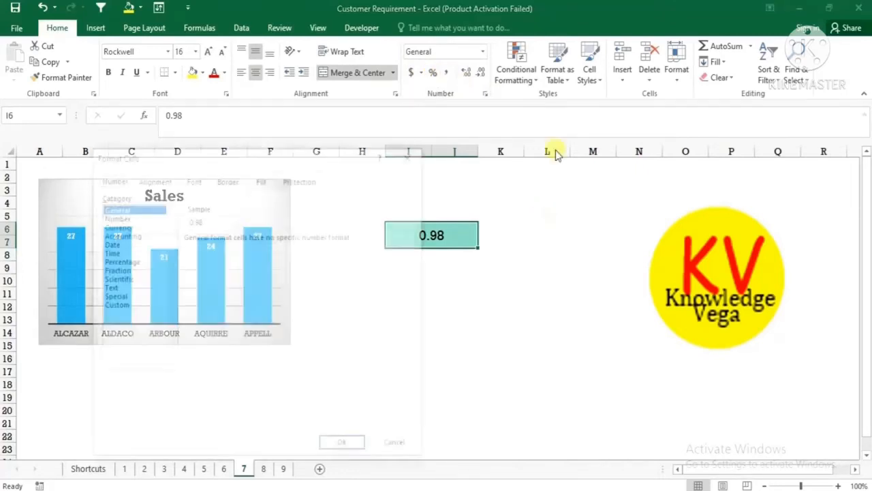
left_click_drag(247, 158, 623, 126)
left_click(525, 229)
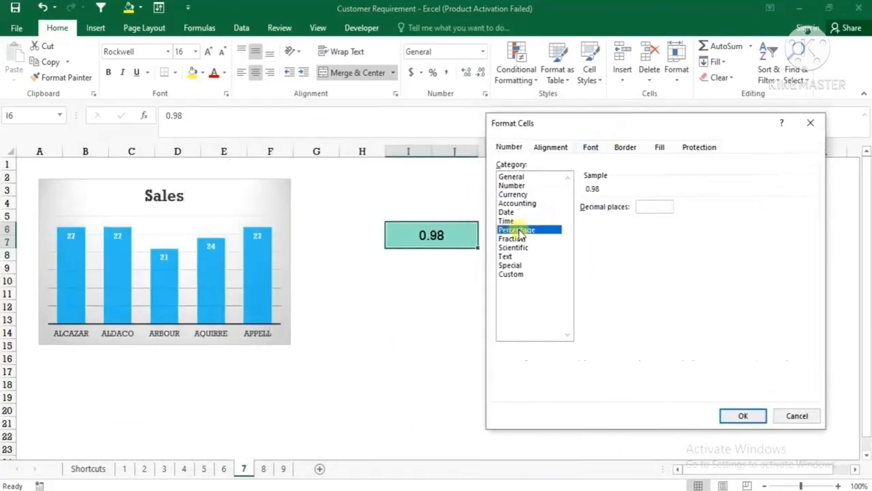
left_click(739, 417)
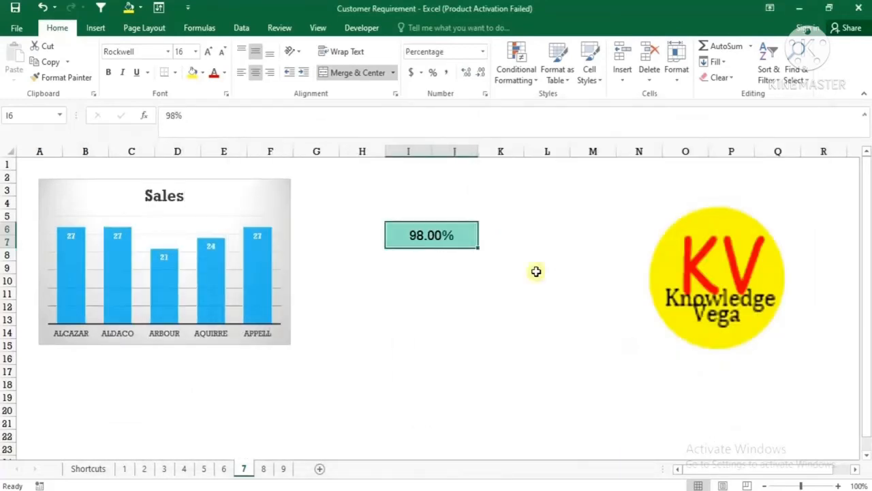
- Move the Knowledge Vega logo closer to the percentage cell and view its picture formatting options, closing them again
left_click(719, 235)
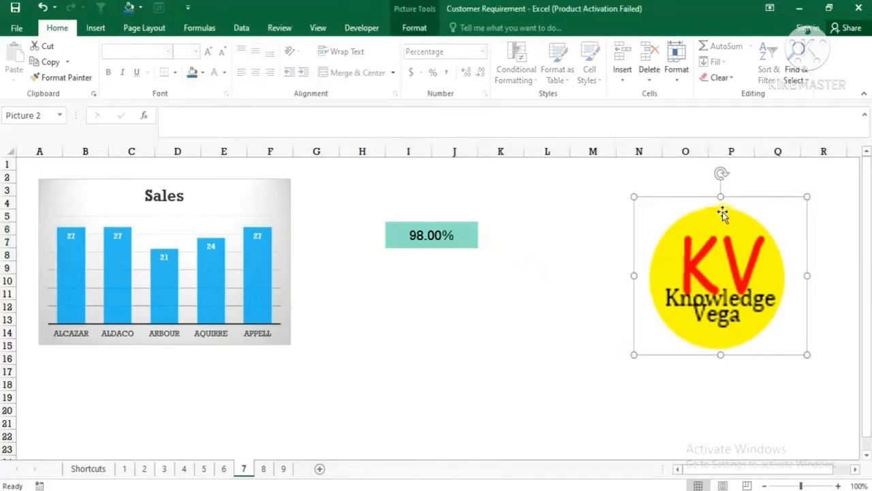
left_click_drag(674, 212, 571, 228)
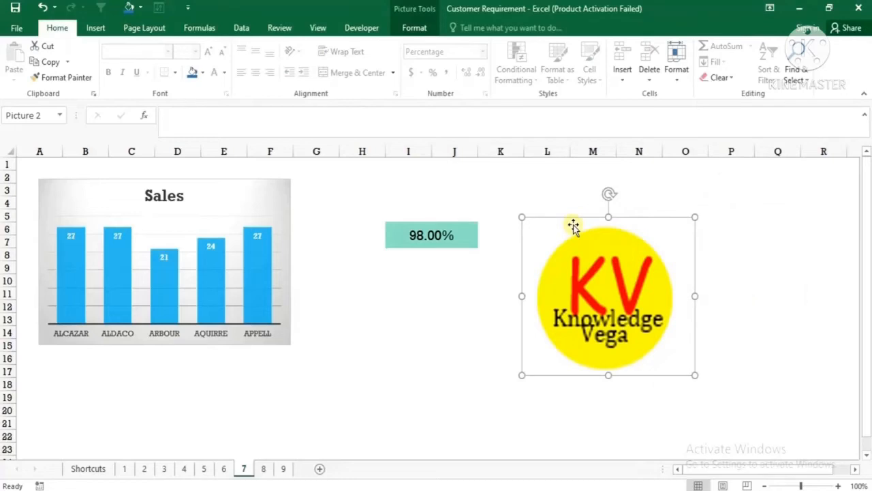
key("ctrl+1")
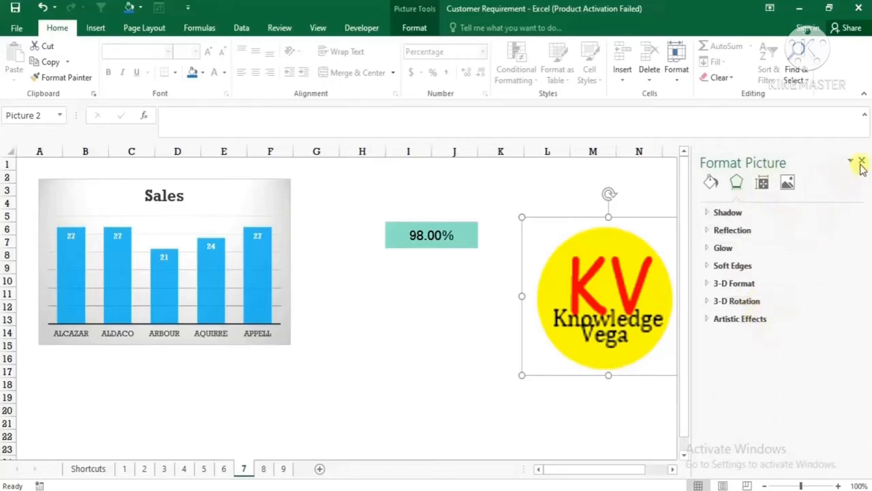
left_click(862, 164)
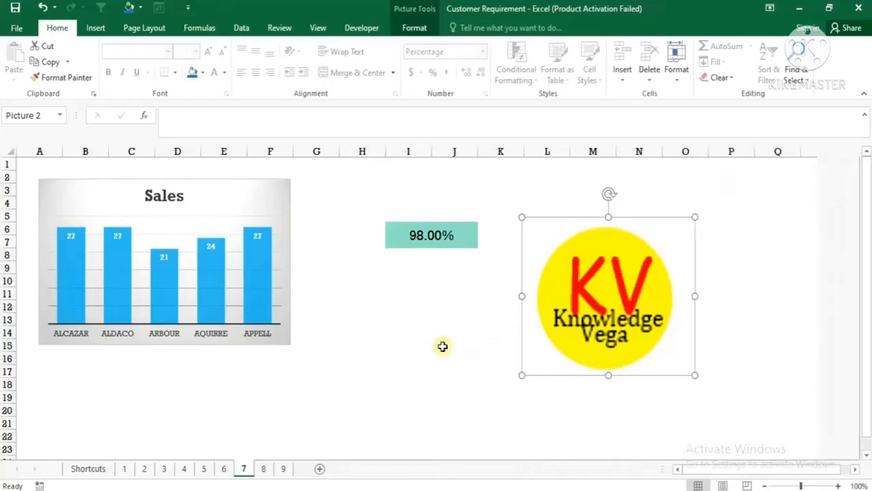
left_click(444, 345)
- Highlight the CLT ALT V entry in the list on the Shortcuts sheet
left_click(101, 468)
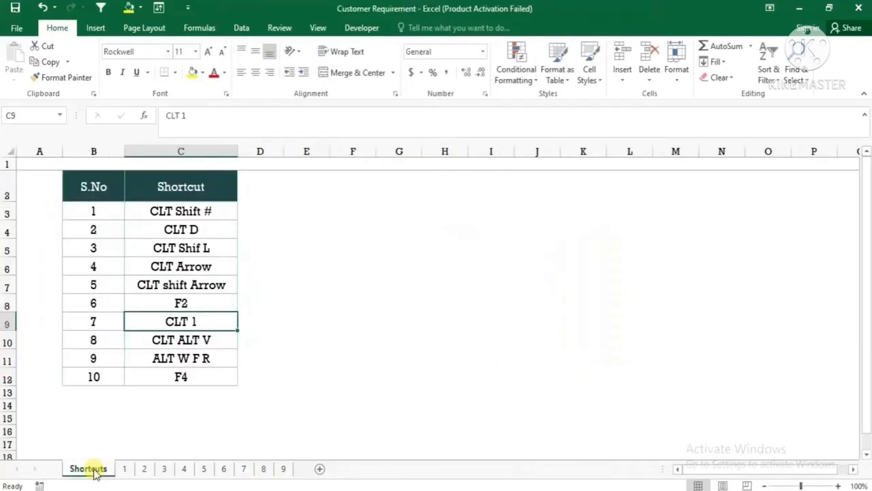
left_click(89, 340)
double_click(89, 341)
left_click(182, 347)
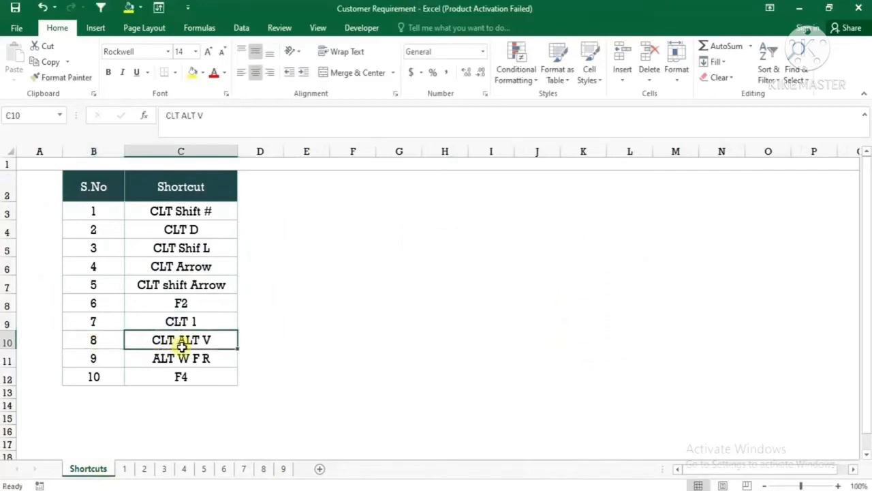
- Enter the formula =B2*C2 in cell D2 of the Total Unit*Sales column on sheet 8
left_click(262, 470)
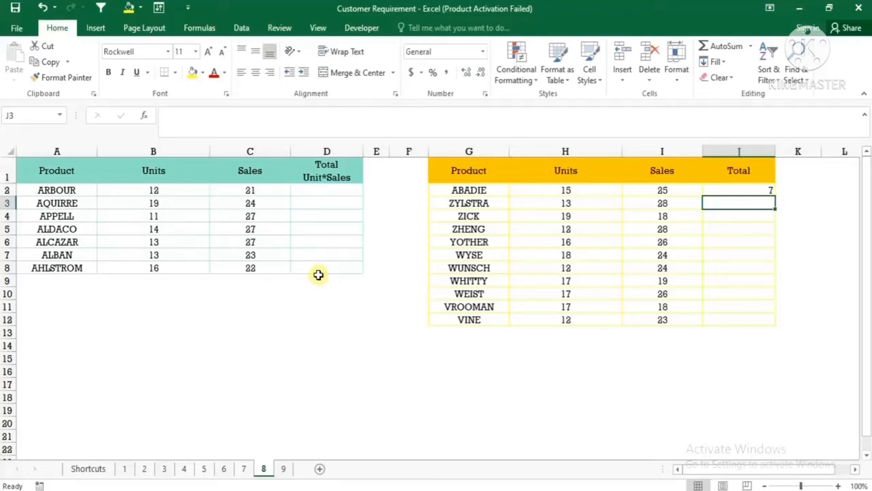
left_click(327, 190)
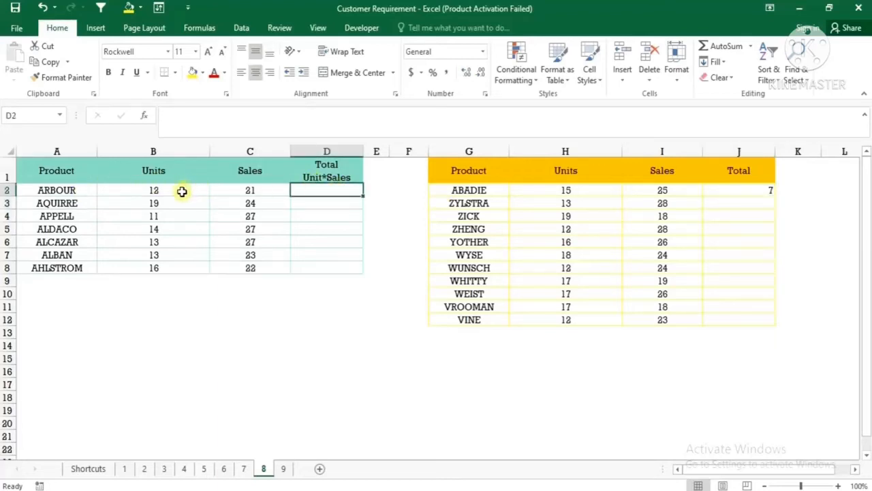
type("=")
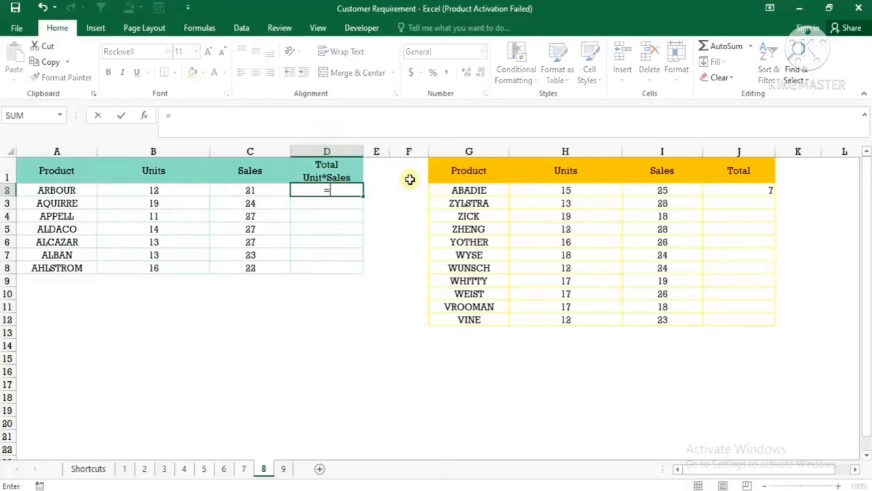
left_click(151, 190)
type("*")
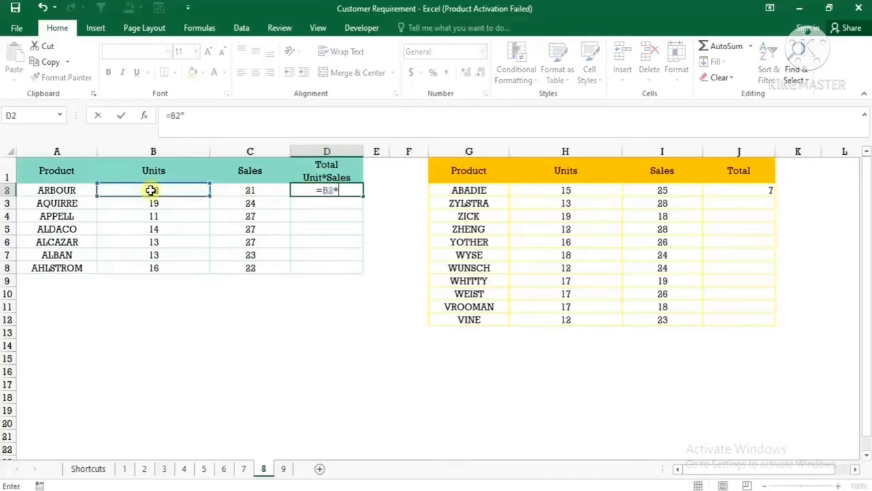
left_click(262, 190)
key("Return")
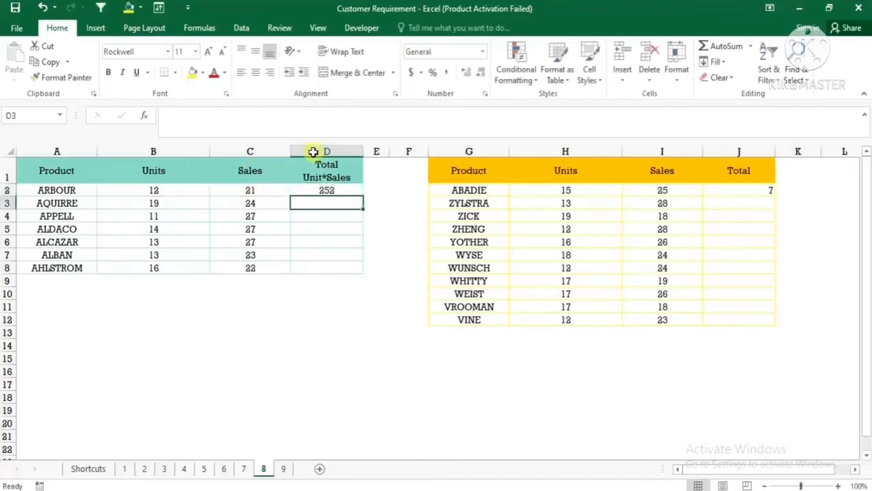
- Fill the D2 formula down through D8 to total every product row
left_click(336, 190)
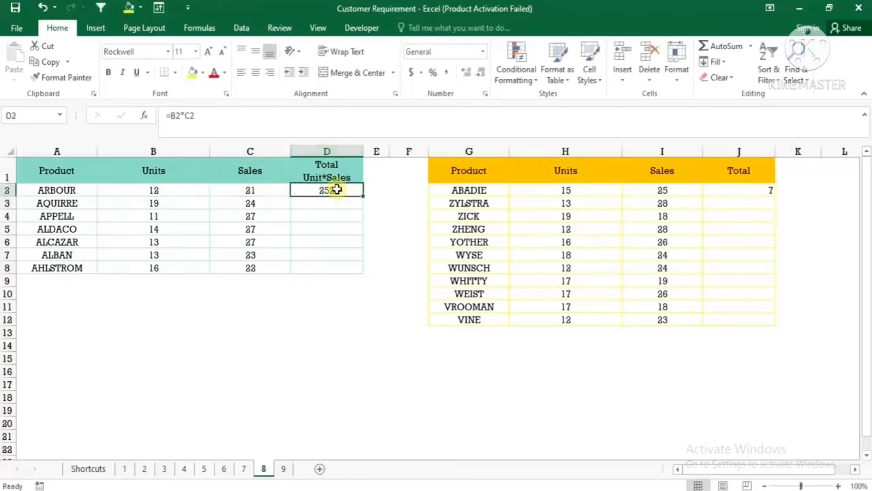
key("shift+Down")
key("shift+Down")
key("shift+Down")
key("shift+Down")
key("shift+Down")
key("shift+Down")
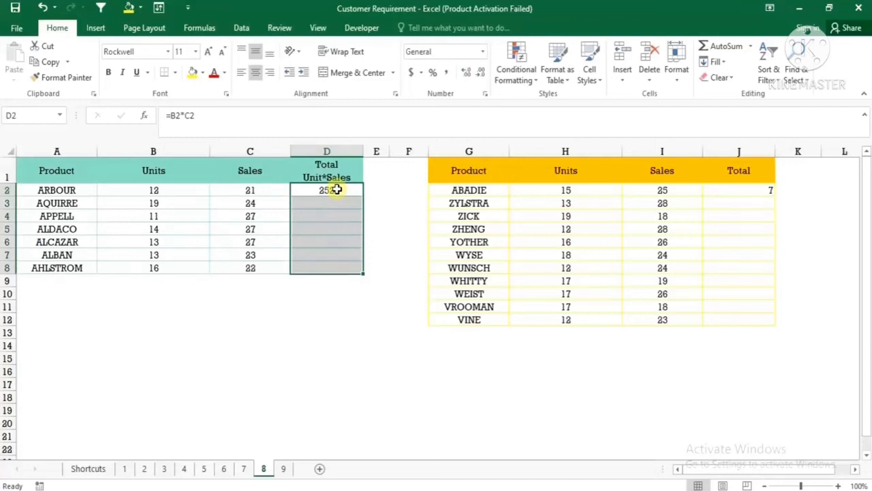
key("ctrl+d")
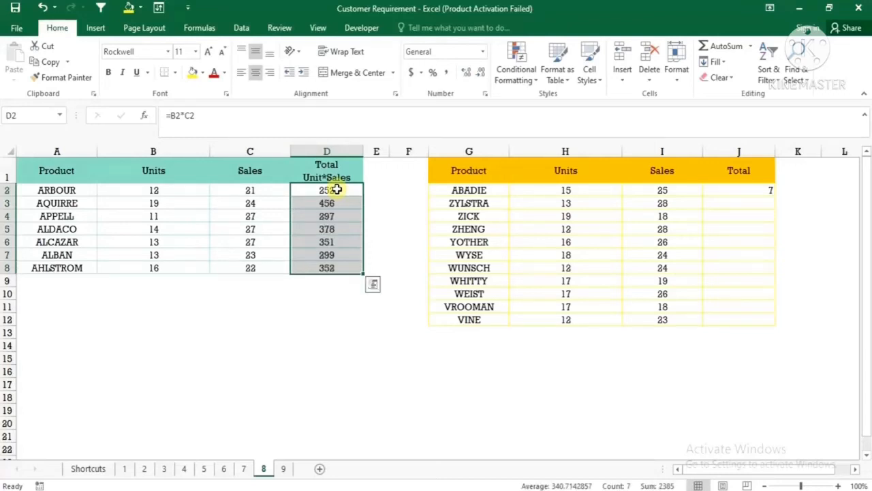
left_click(337, 191)
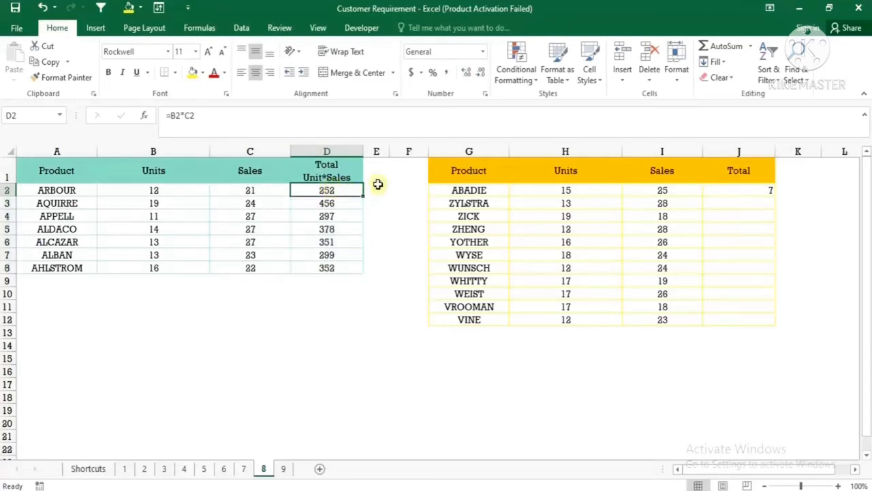
- Review the Total range J2:J12 and the first-row Units, Sales and Total cells of the yellow table
left_click_drag(728, 193, 735, 323)
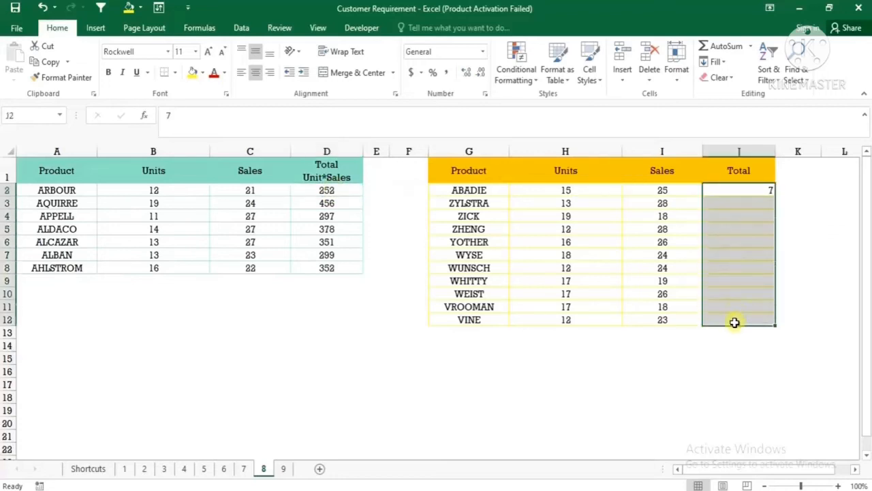
left_click(592, 199)
left_click(675, 191)
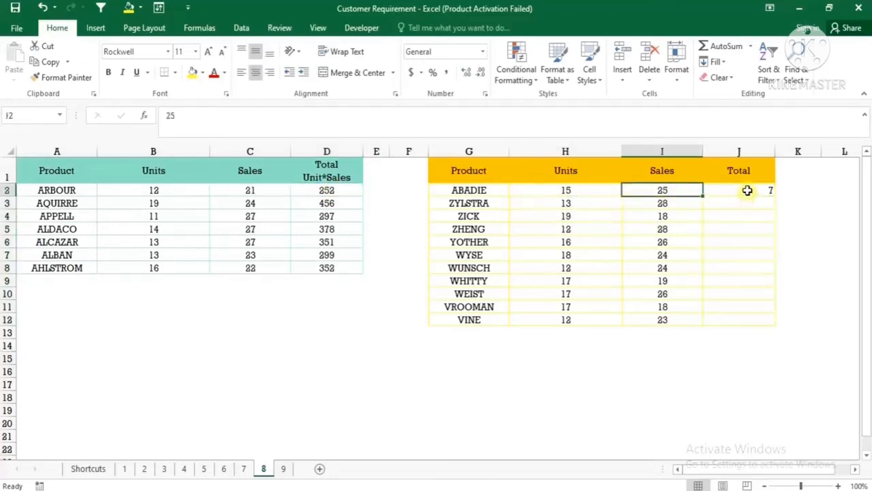
left_click(737, 197)
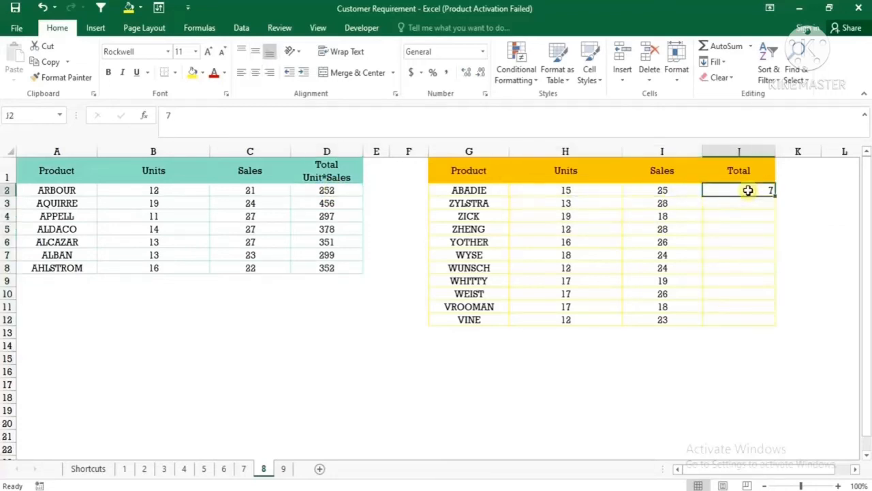
- Copy the D2 formula and paste only its formula into the yellow table's Total range J2:J12 with Paste Special
left_click(326, 190)
key("ctrl+c")
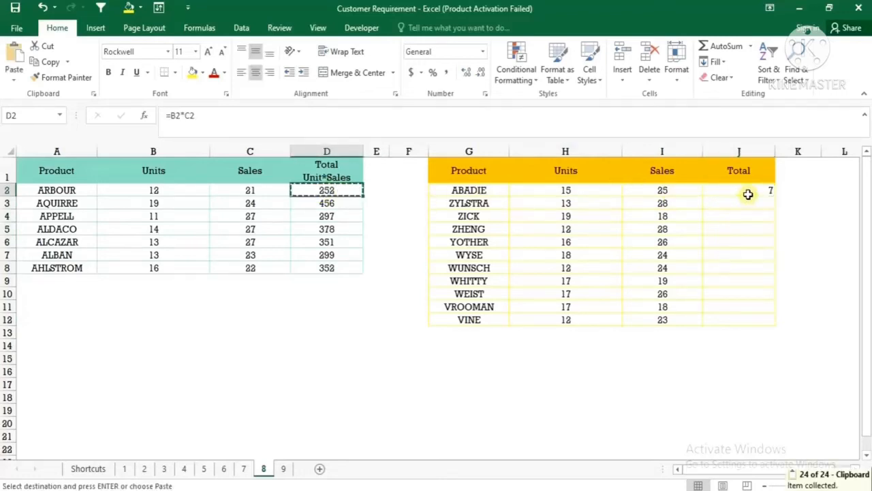
left_click_drag(747, 193, 746, 320)
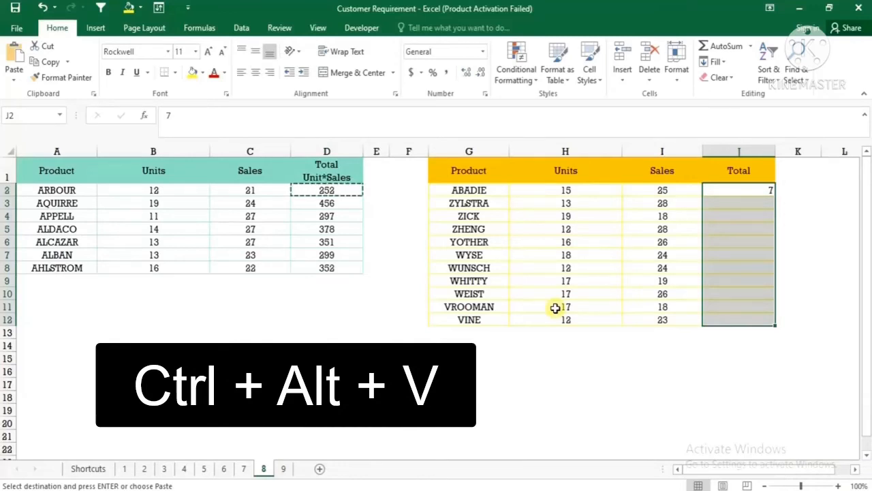
key("ctrl+alt+v")
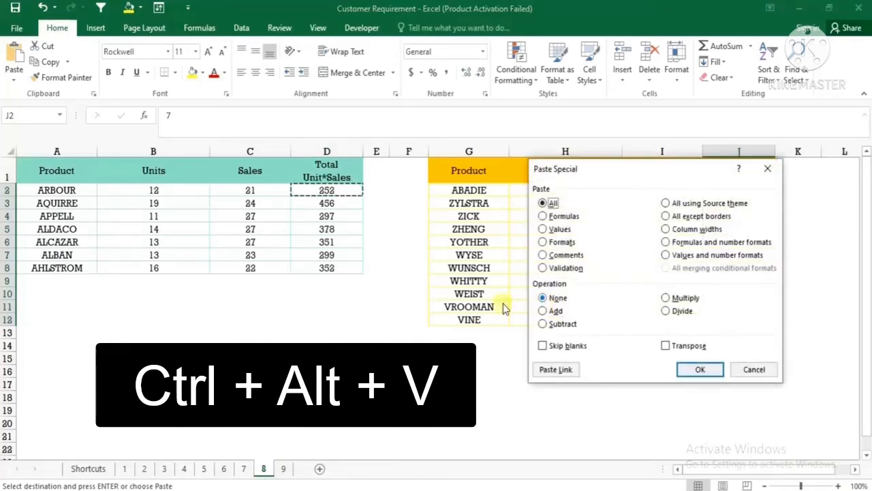
left_click_drag(637, 172, 471, 159)
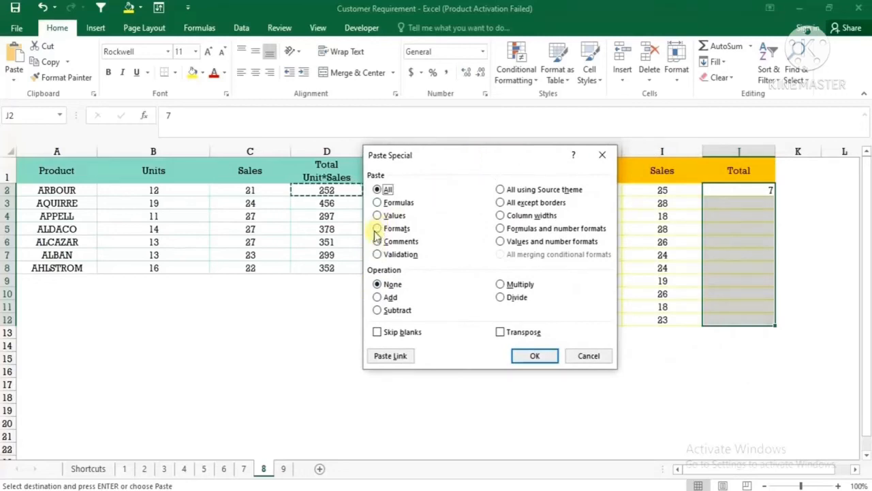
left_click(378, 202)
left_click(535, 356)
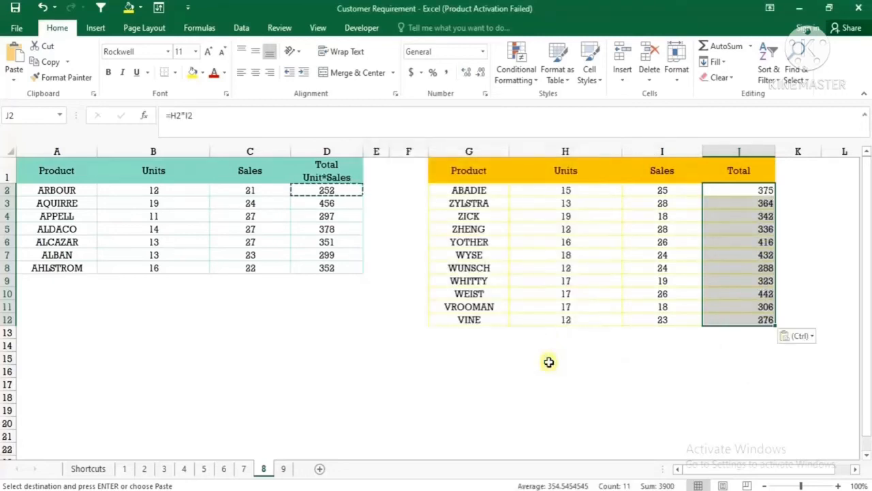
- View the Paste Special options for Units cell H6 twice, dismissing them without pasting
left_click(724, 216)
left_click(571, 239)
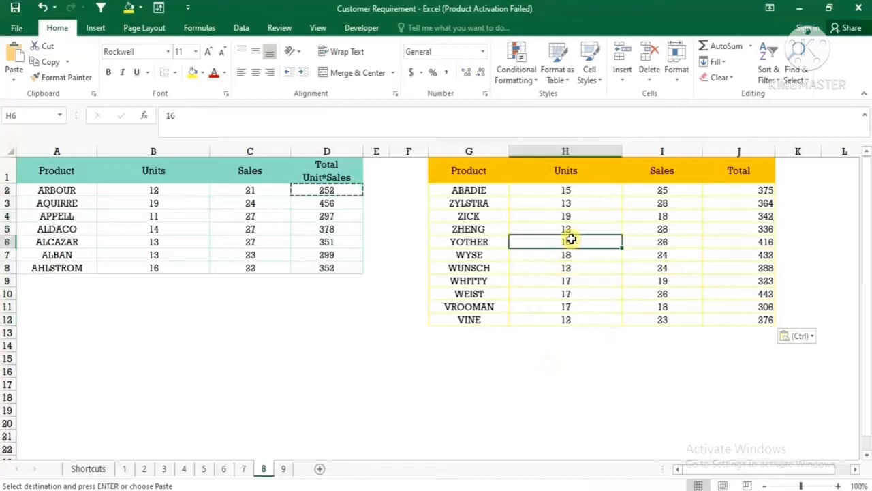
right_click(574, 238)
left_click(612, 279)
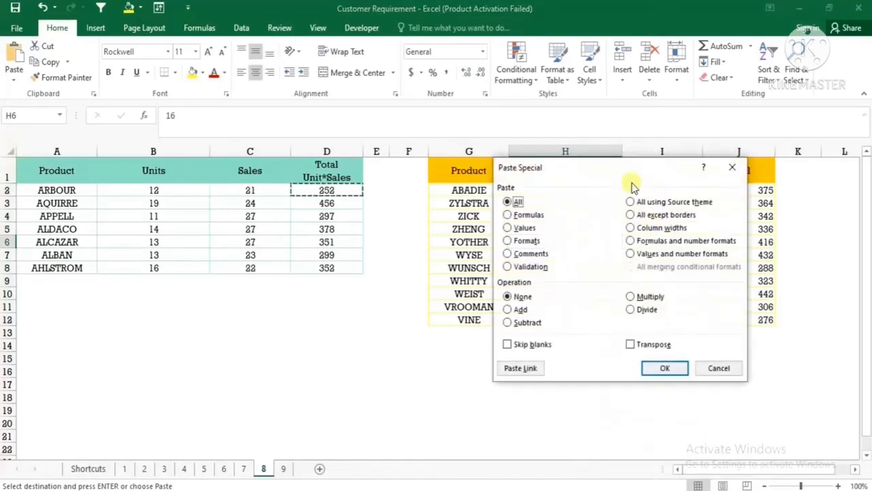
left_click(731, 167)
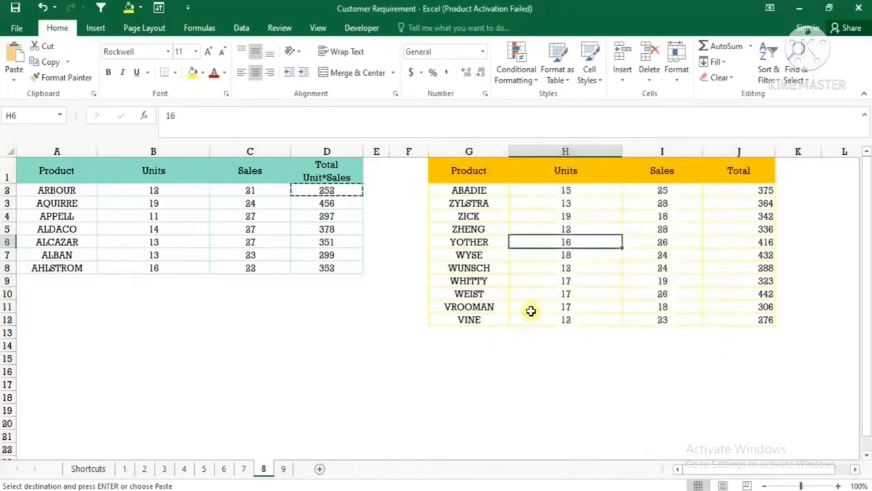
key("ctrl+alt+v")
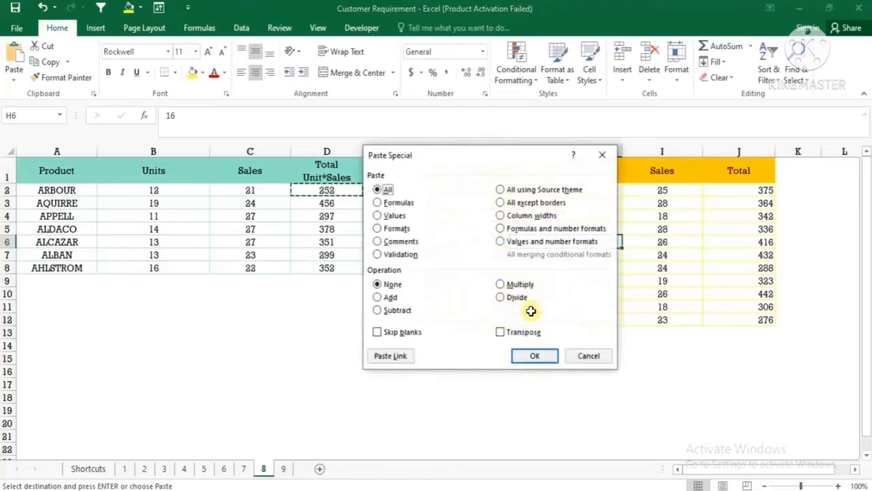
left_click(602, 154)
left_click(566, 170)
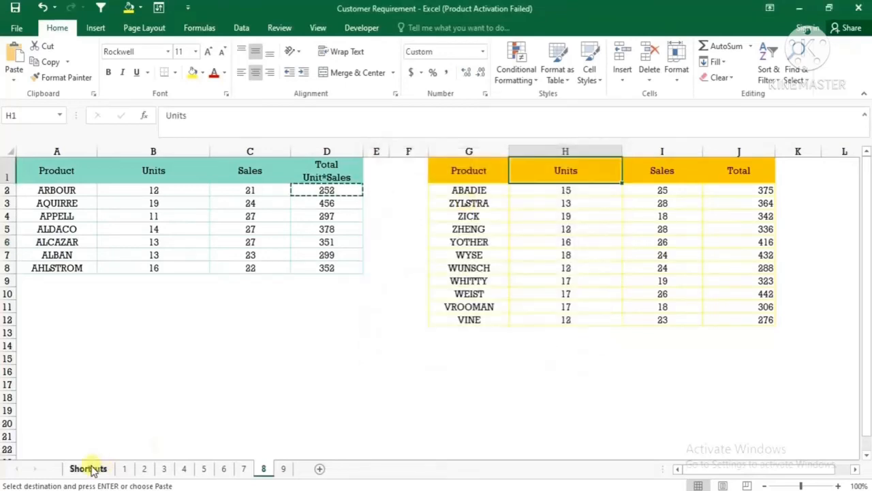
- Highlight the ALT W F R entry in the list on the Shortcuts sheet
left_click(89, 468)
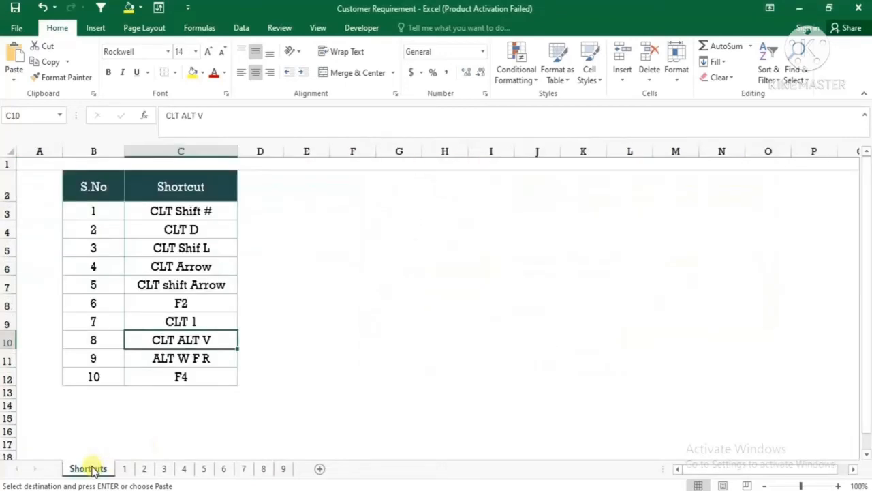
left_click(207, 360)
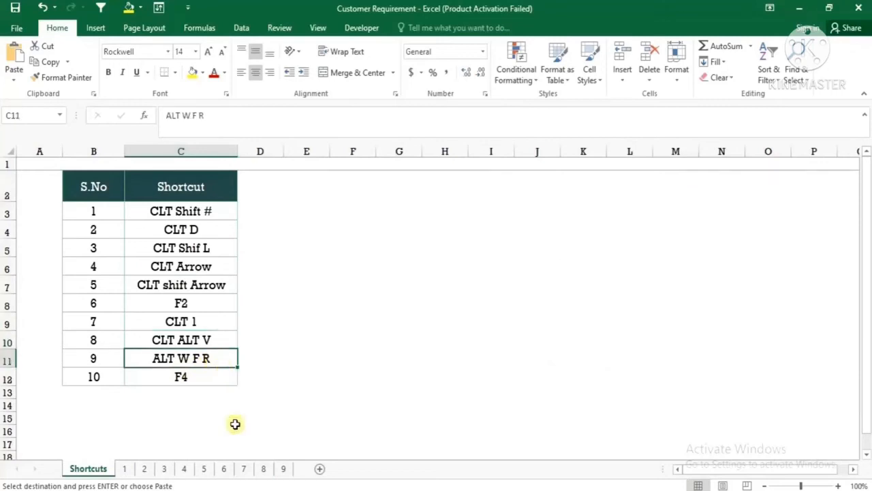
- Go to sheet 9 and jump to the last entry of the Product column and back to its header
left_click(224, 469)
left_click(243, 468)
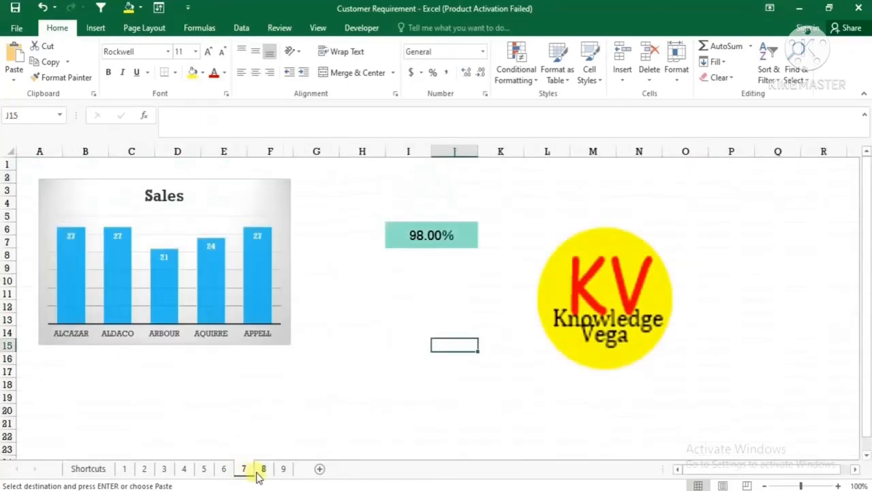
left_click(261, 470)
left_click(278, 472)
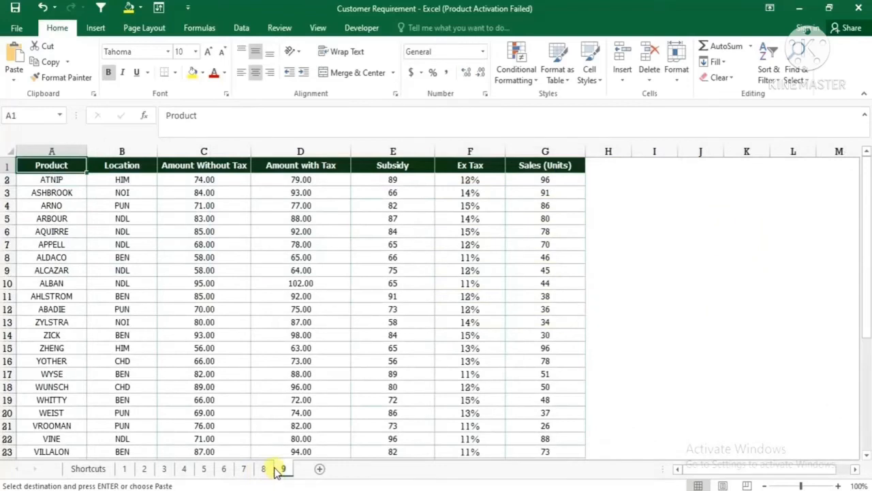
key("ctrl+Down")
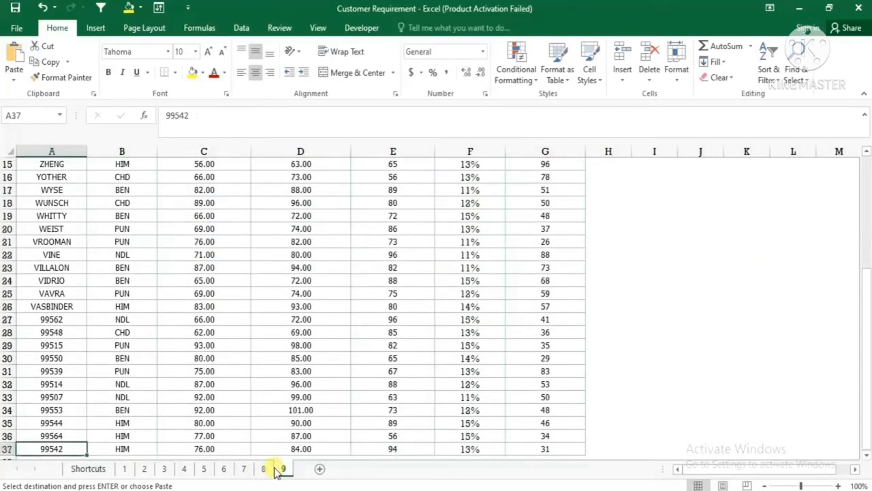
key("ctrl+Up")
- Move cell by cell through the sheet 9 table down to cell E35 in the Subsidy column
key("Down")
key("Down")
key("Down")
key("Down")
key("Down")
key("Down")
key("Down")
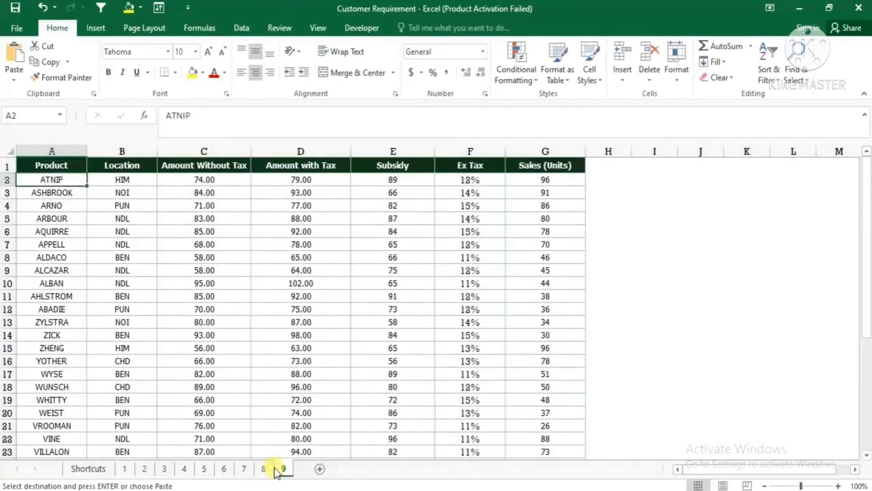
key("Right")
key("Right")
key("Right")
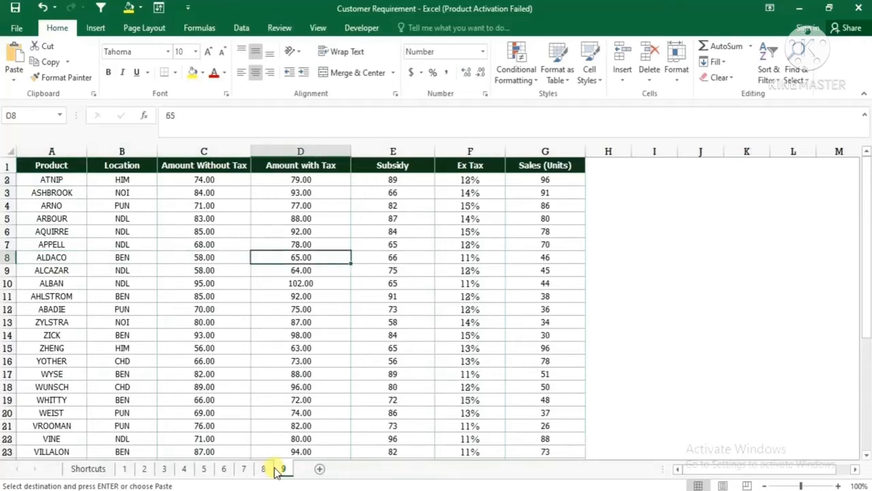
key("Left")
key("Down")
key("Down")
key("Down")
key("Down")
key("Down")
key("Down")
key("Down")
key("Down")
key("Down")
key("Down")
key("Down")
key("Down")
key("Down")
key("Down")
key("Down")
key("Down")
key("Down")
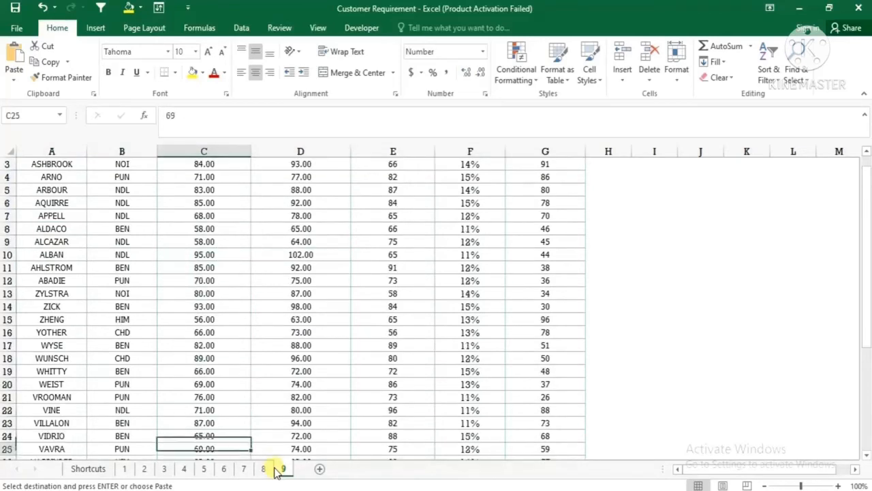
key("Down")
key("Down")
key("Down")
key("Down")
key("Down")
key("Down")
key("Down")
key("Down")
key("Down")
key("Down")
key("Right")
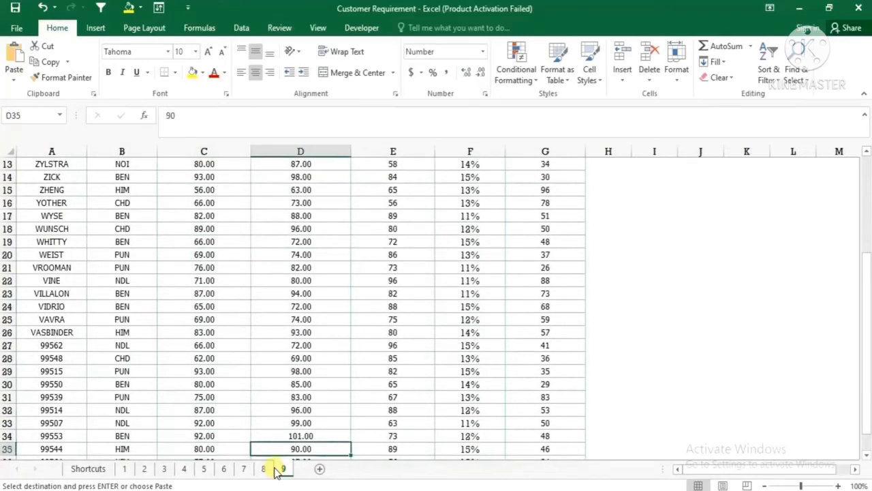
key("Right")
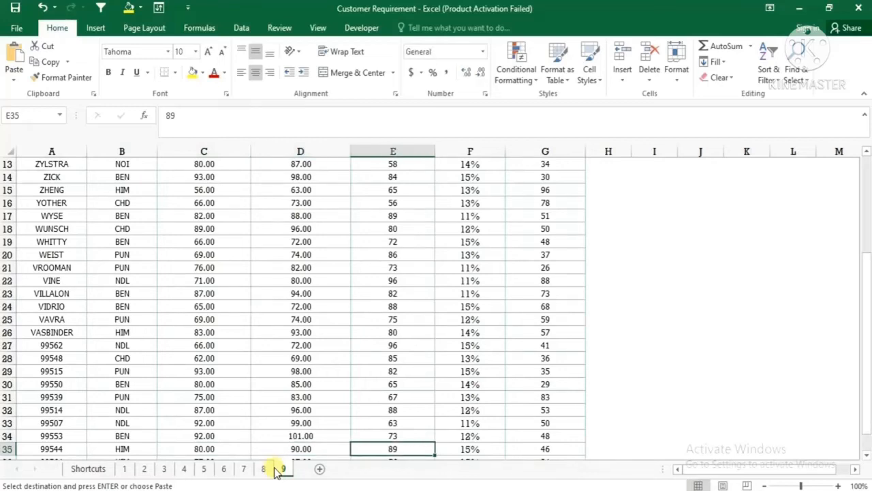
- Return to the Subsidy header and examine how its values read without headings down to the table's last rows
key("ctrl+Up")
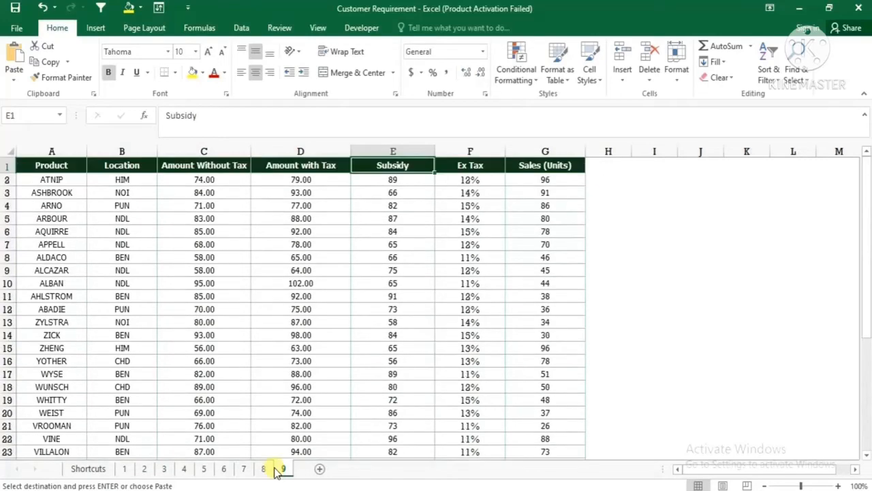
key("Down")
key("Down")
key("Down")
key("Down")
key("Down")
key("Down")
key("Down")
key("Down")
key("Down")
key("Down")
key("Down")
key("Down")
key("Down")
key("Down")
key("Down")
key("Down")
key("Down")
key("Down")
key("Down")
key("Down")
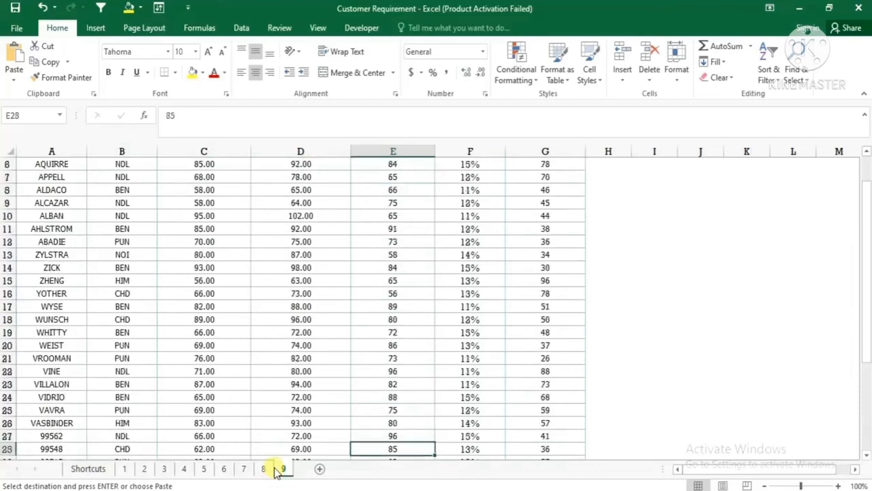
key("Down")
key("Down")
key("Down")
key("Down")
key("Down")
key("Down")
key("Up")
key("Up")
key("Up")
key("Up")
key("Up")
key("Up")
key("Up")
key("Up")
key("Up")
key("Up")
key("Up")
key("Up")
key("Up")
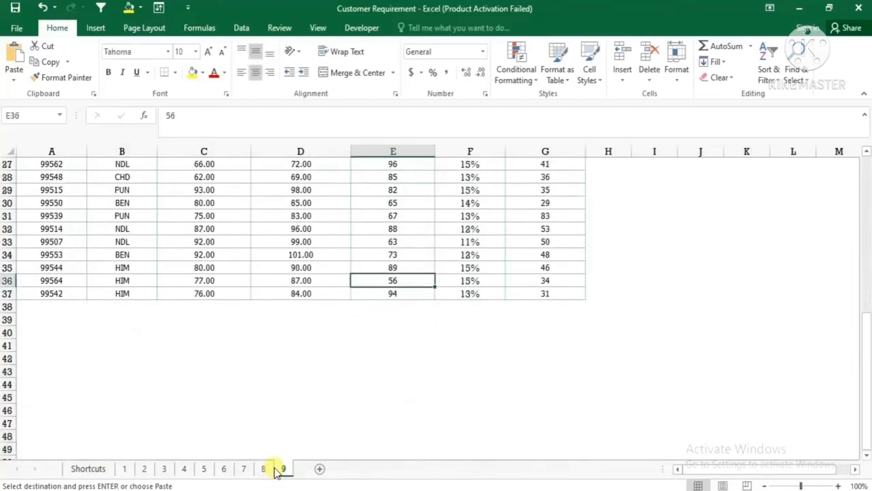
key("Right")
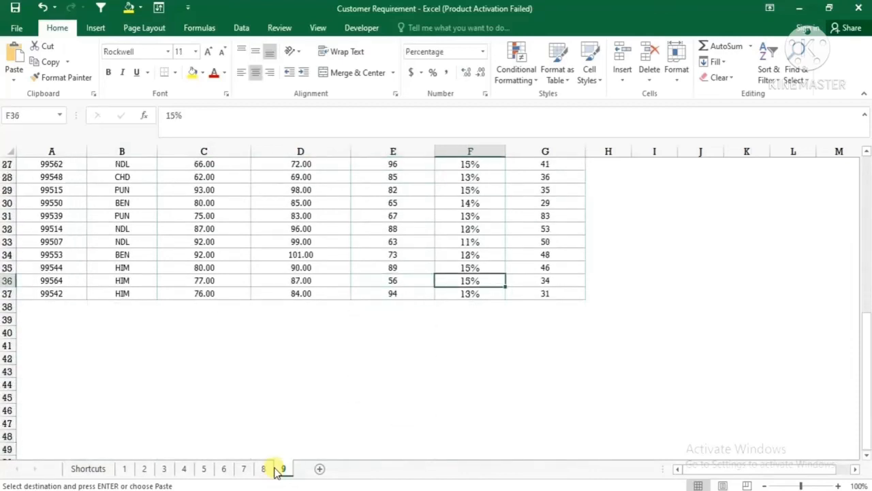
- Return to the Ex Tax header and to the Product header in A1, checking the first product rows
key("ctrl+Up")
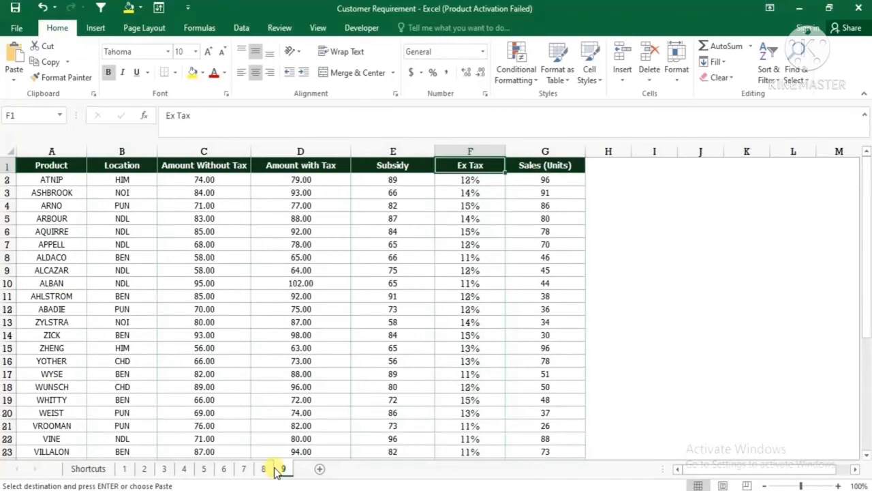
key("ctrl+Left")
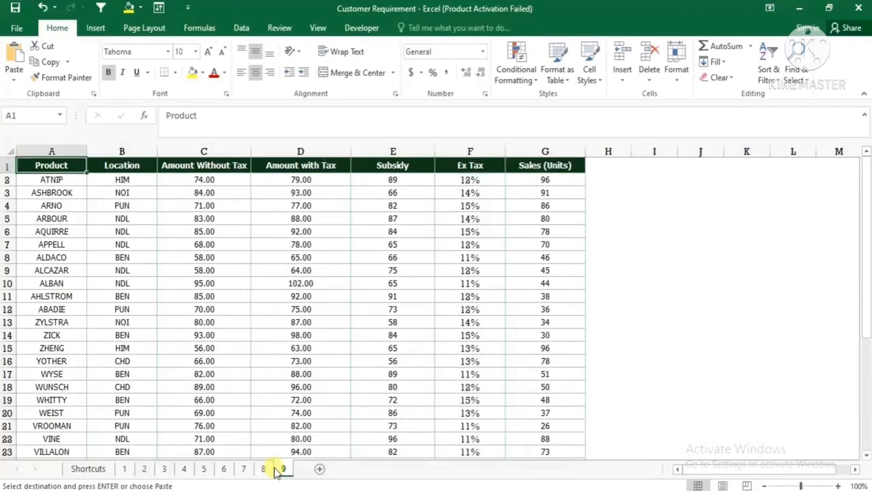
key("Down")
key("Down")
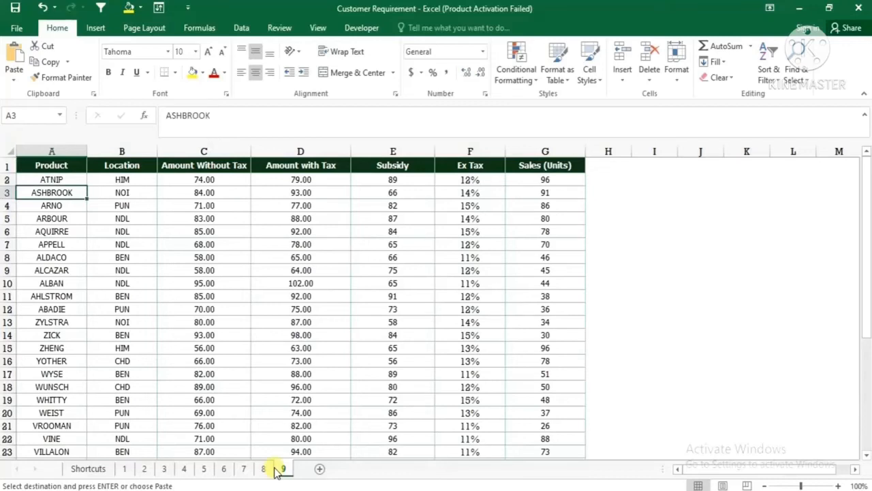
key("Up")
key("Up")
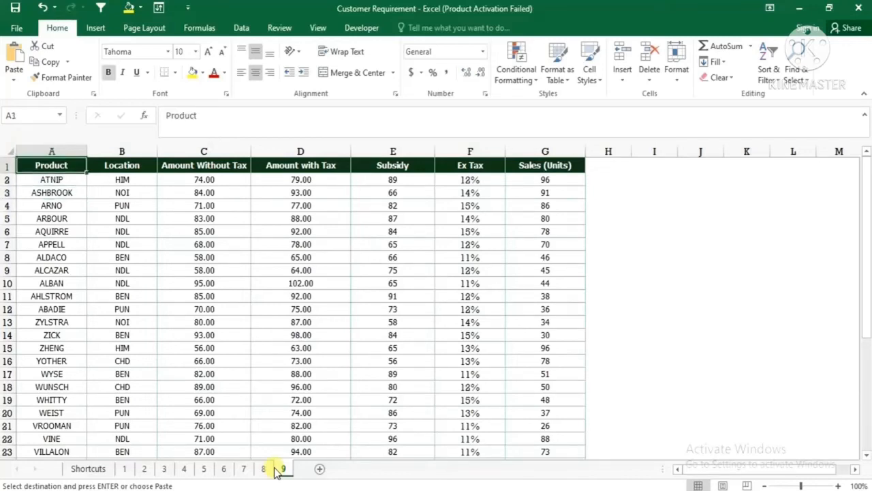
- Move down the Product column to row 27 and jump back to the Product header in A1
key("Down")
key("Down")
key("Down")
key("Down")
key("Down")
key("Down")
key("Down")
key("Down")
key("Down")
key("Down")
key("Down")
key("Down")
key("Down")
key("Down")
key("Down")
key("Down")
key("Down")
key("Down")
key("Down")
key("Down")
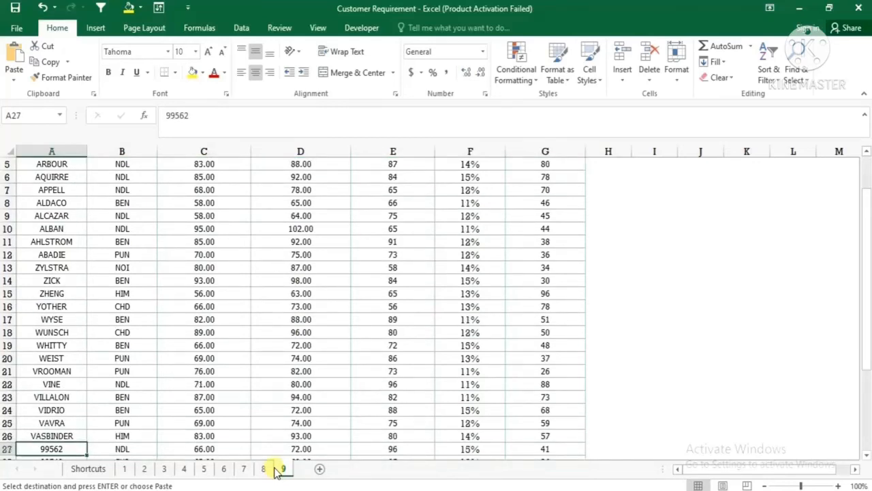
key("ctrl+Up")
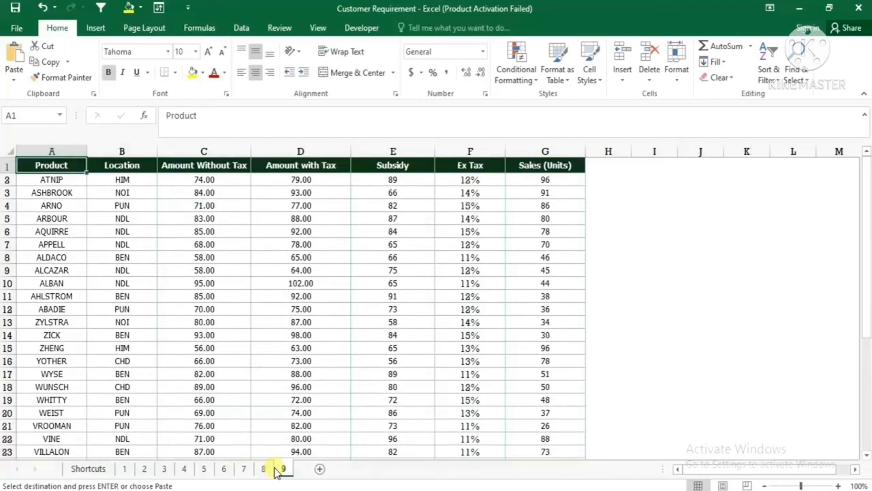
- Highlight the header row A1:G1 to show which row should stay in view, and return to the product rows
key("shift+Right")
key("shift+Right")
key("shift+Right")
key("shift+Right")
key("shift+Right")
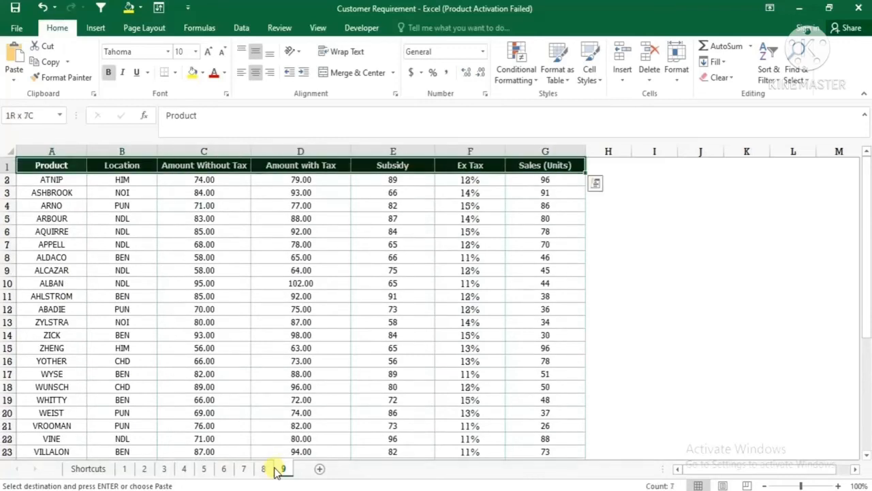
key("Left")
key("Down")
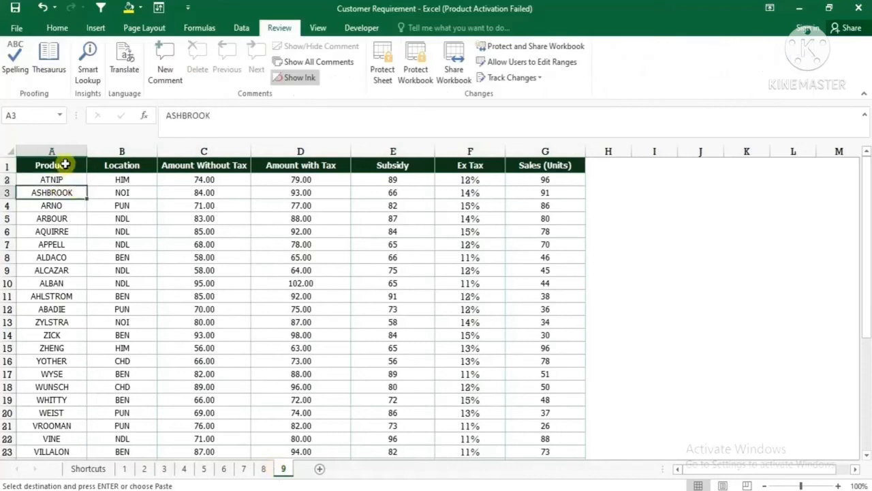
- Select the Product header in A1 and look up the Freeze Top Row option among the freeze choices
left_click(65, 165)
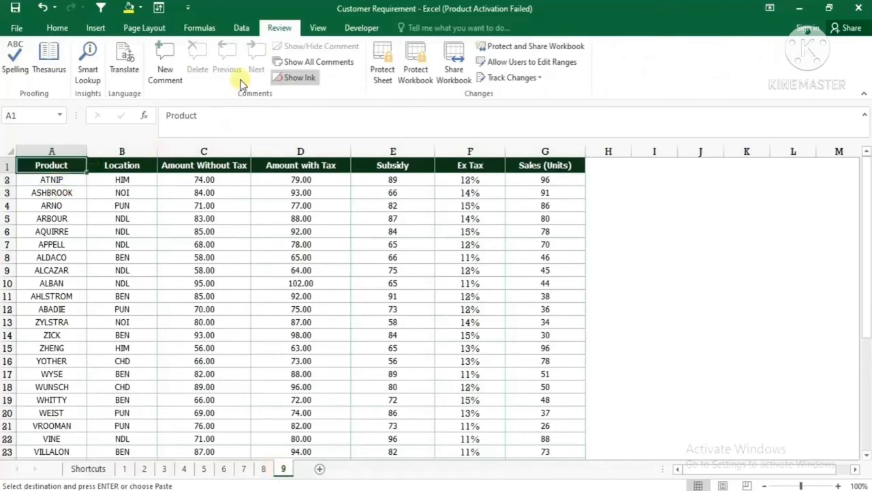
left_click(317, 28)
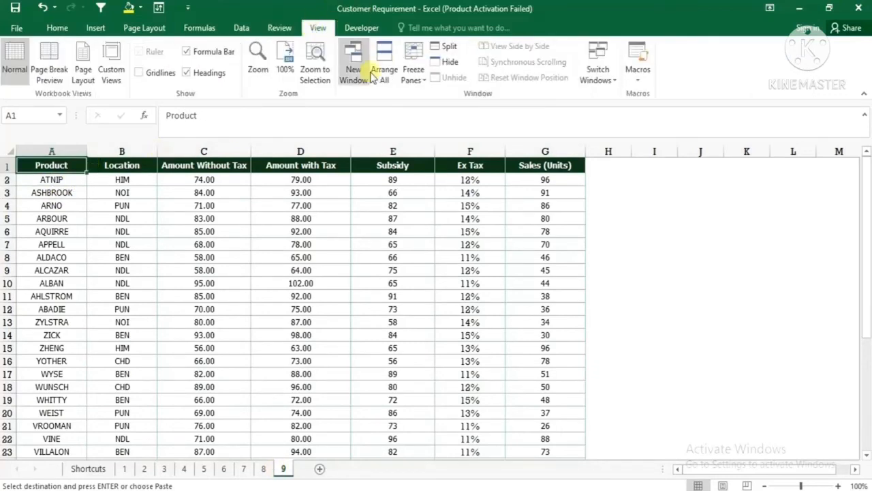
left_click(416, 76)
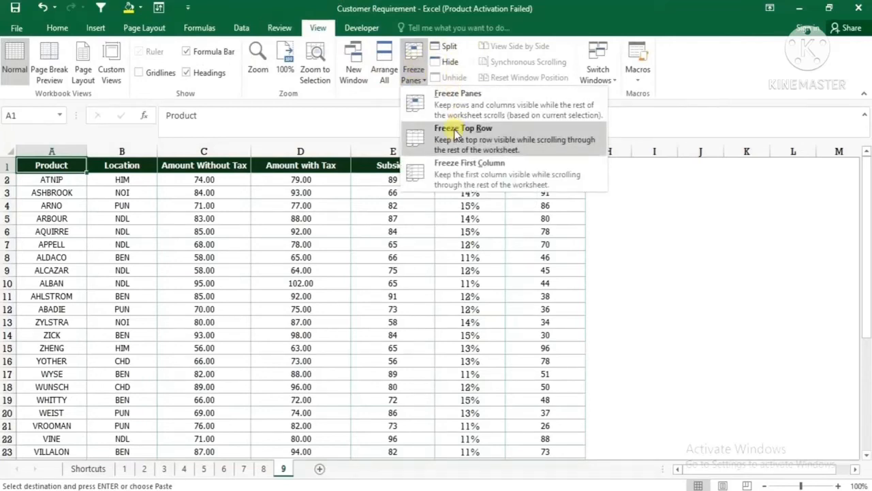
left_click(112, 208)
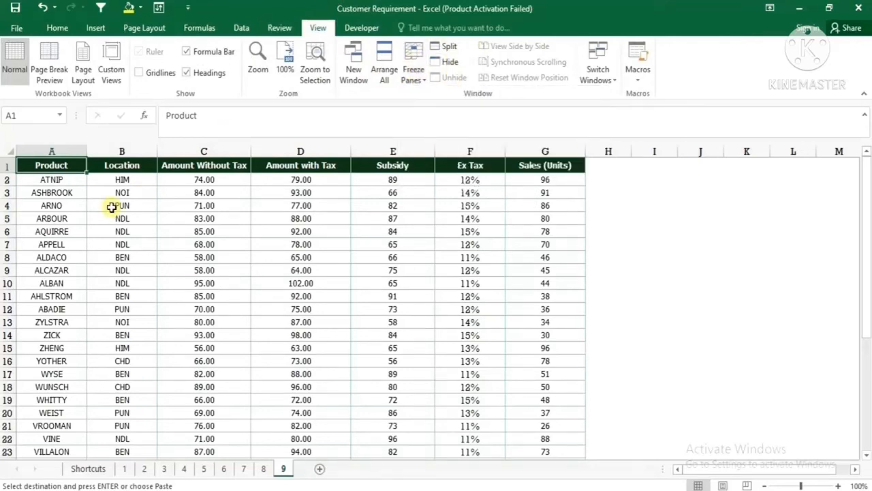
- Freeze the worksheet's top row and check the header row against the table's last rows
key("alt+w")
key("f")
key("r")
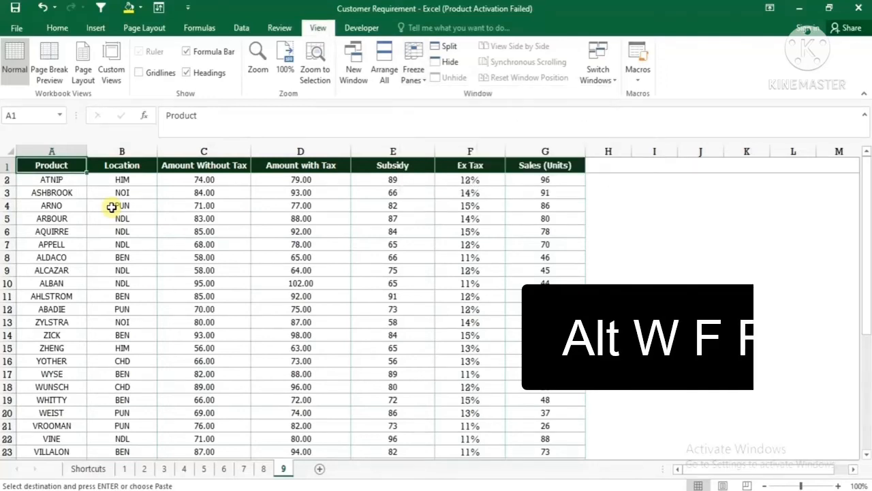
scroll(112, 208, "down", 4)
scroll(112, 208, "down", 8)
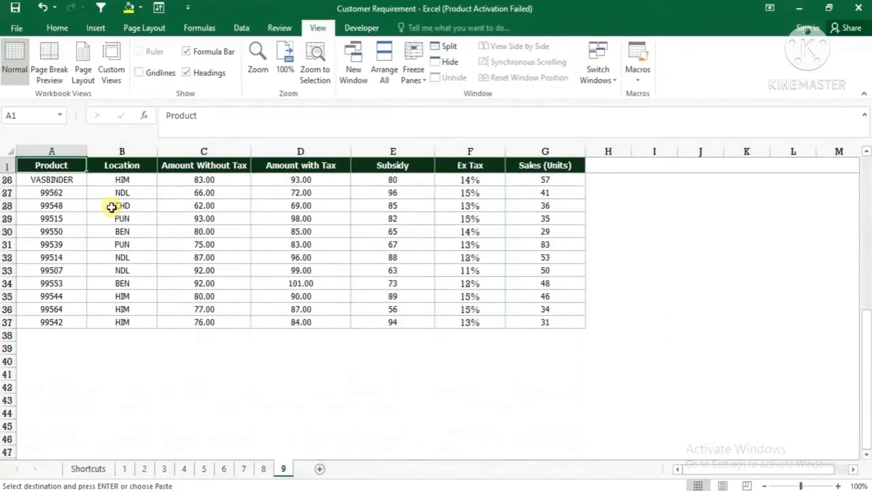
scroll(112, 208, "up", 11)
scroll(111, 208, "up", 2)
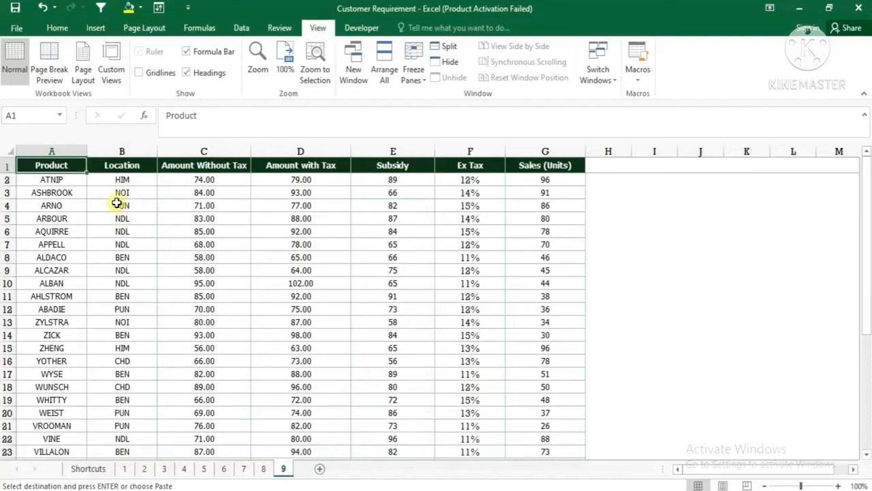
- Go to the F4 entry on the Shortcuts sheet and fill the empty cell G4 with yellow
left_click(89, 469)
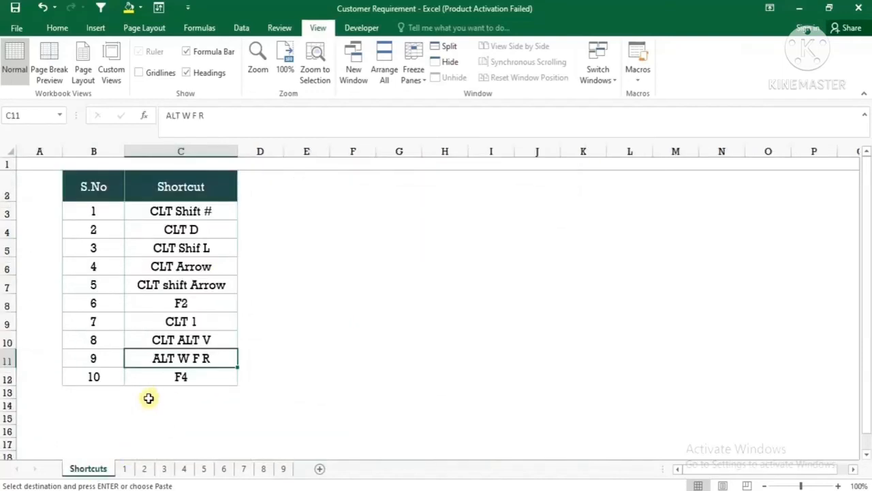
left_click(203, 376)
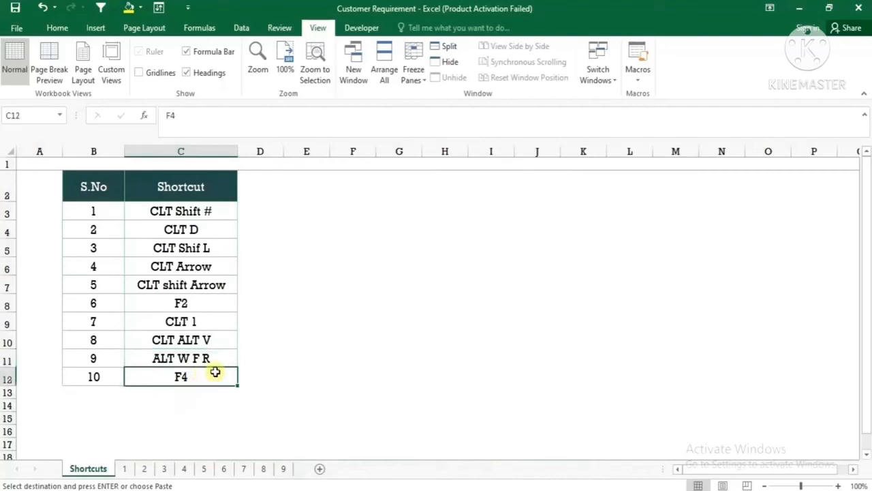
left_click(403, 231)
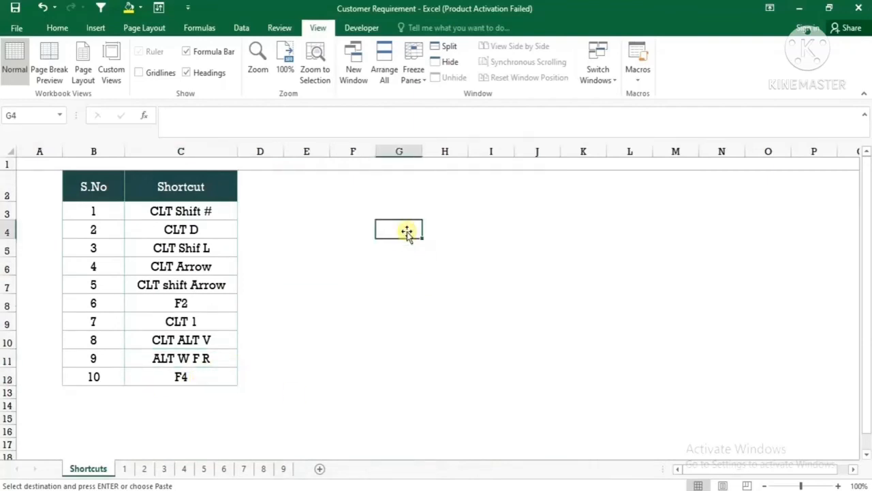
left_click(129, 7)
- Repeat the yellow fill on cells J6, L5 and I9 with the repeat-last-action shortcut
left_click(545, 258)
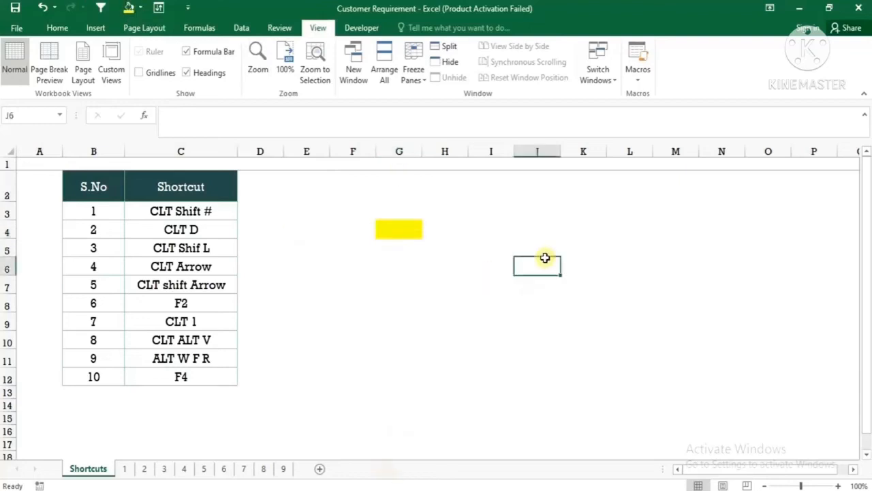
key("F4")
left_click(629, 248)
key("F4")
left_click(490, 320)
key("F4")
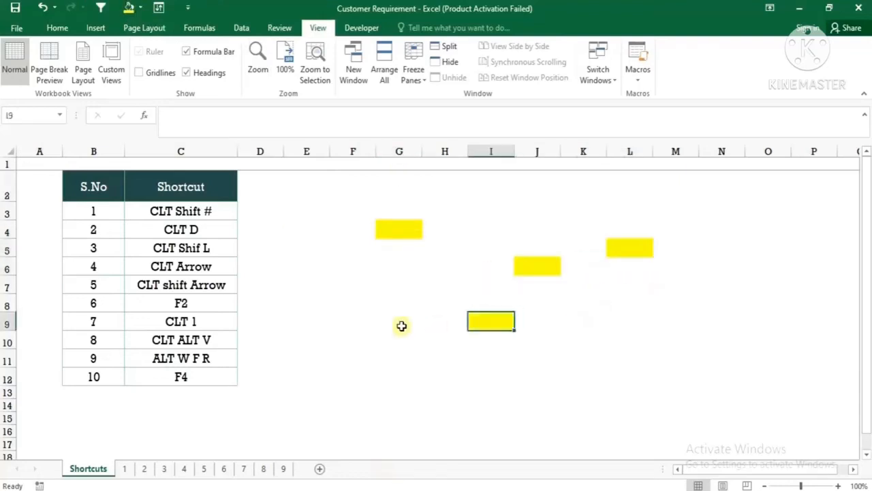
- Repeat the last yellow fill on cells G8, F5, E3 and F7
left_click(399, 303)
key("F4")
left_click(340, 248)
key("F4")
left_click(327, 210)
key("F4")
left_click(334, 286)
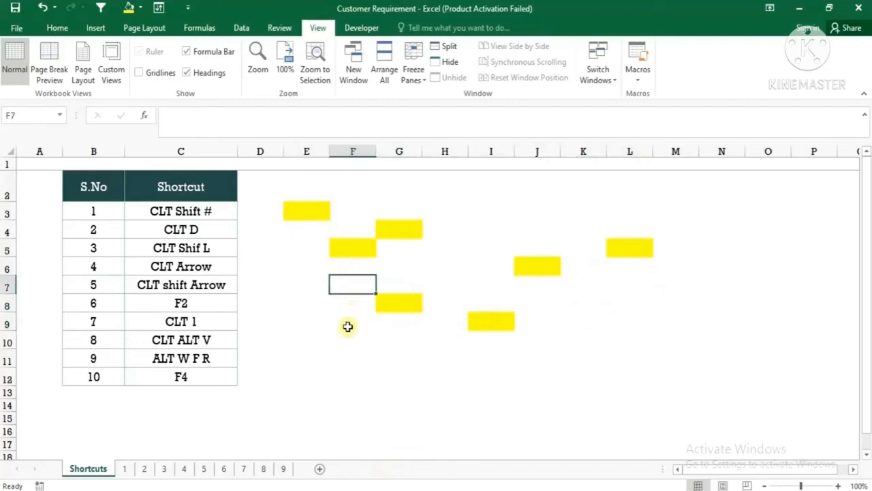
key("F4")
- Repeat the last yellow fill on cells E11, K11 and M9
left_click(326, 359)
key("F4")
left_click(448, 374)
left_click(572, 358)
key("F4")
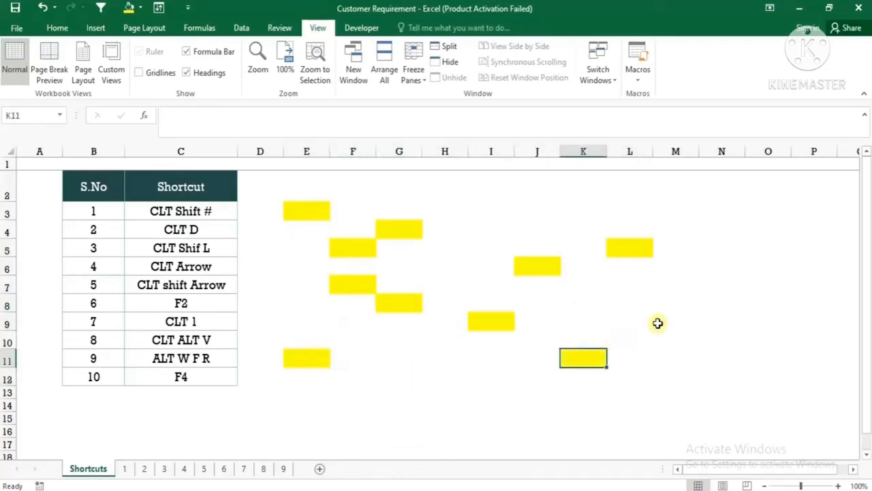
left_click(661, 322)
key("F4")
left_click(678, 297)
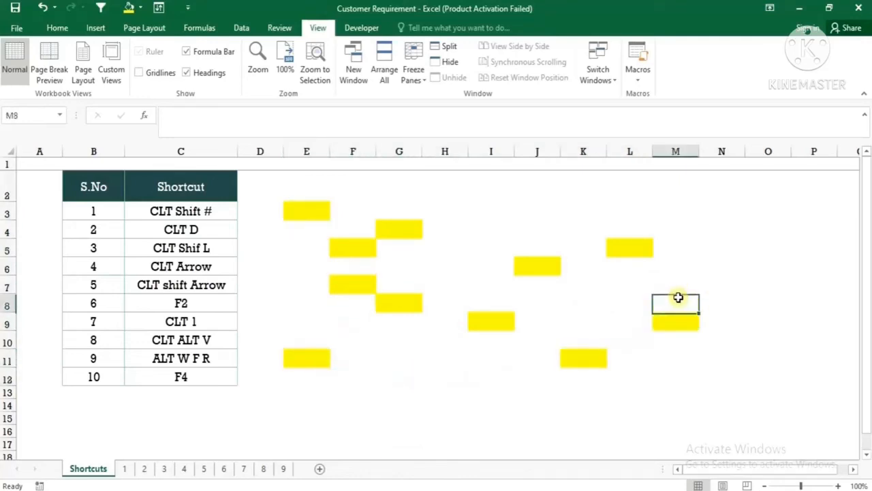
- Delete column J and repeat the deletion on the columns that shift into its place, clearing the yellow cells there
left_click(536, 153)
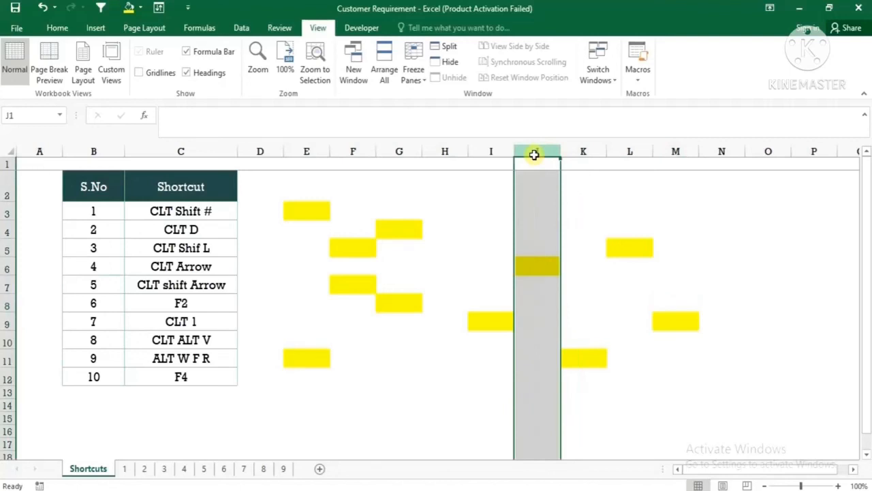
right_click(536, 155)
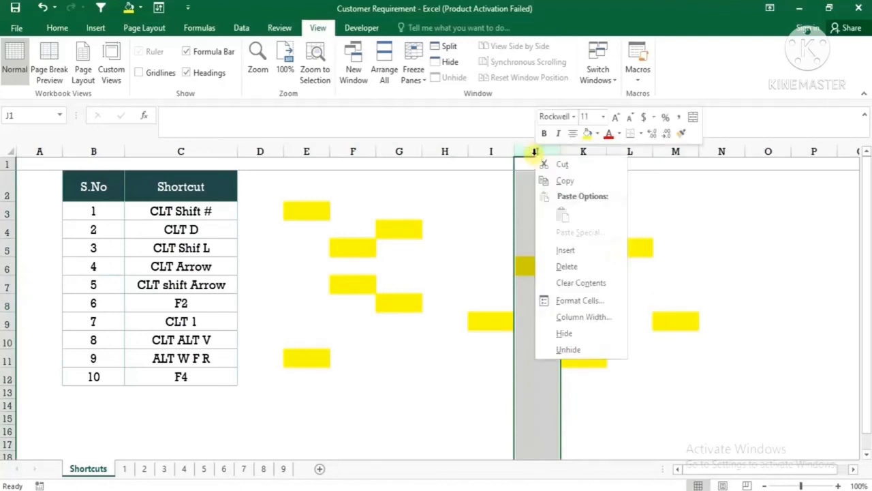
left_click(574, 267)
key("F4")
key("F4")
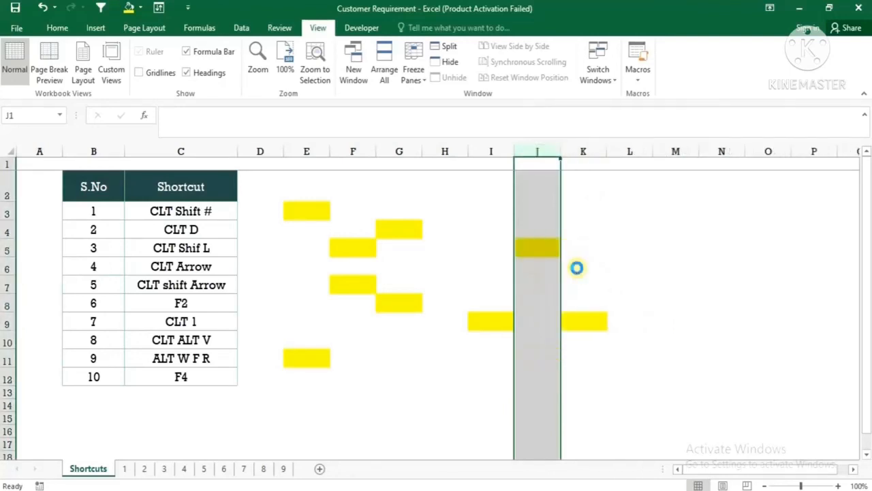
key("F4")
key("F4")
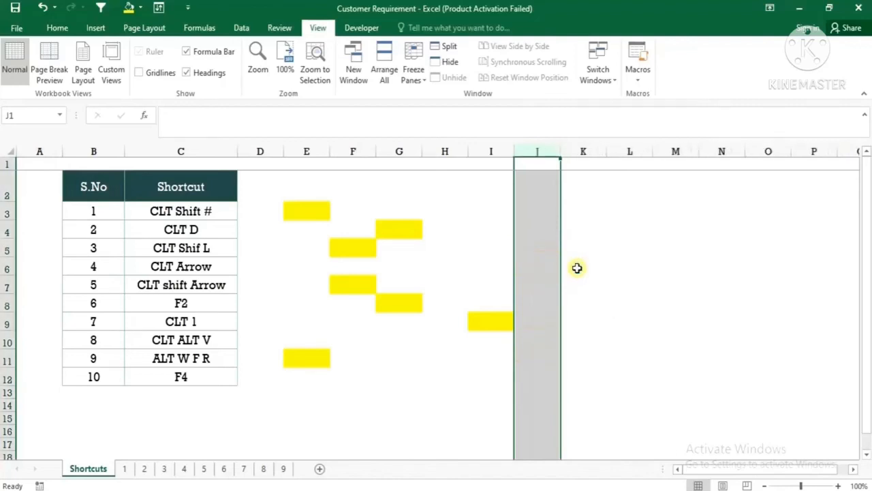